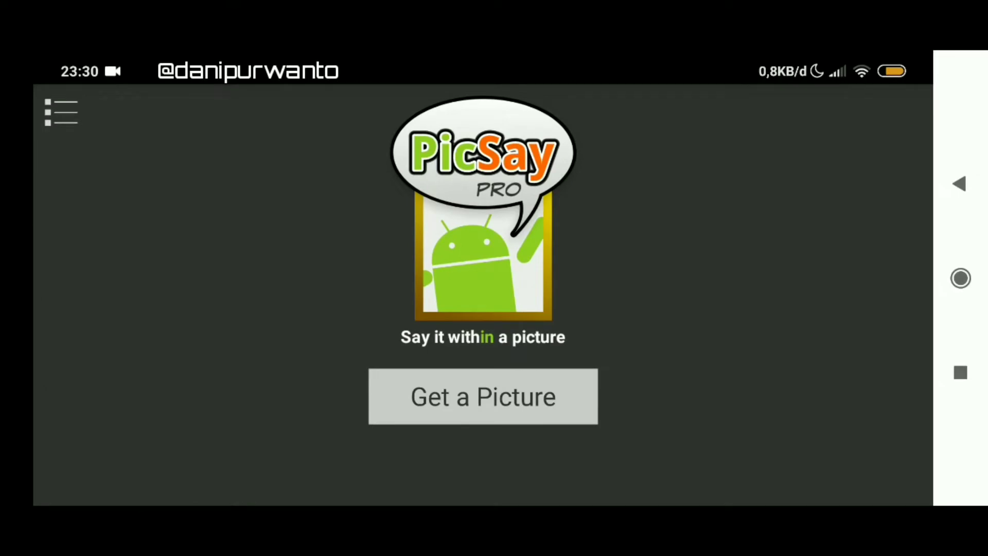
Step: Import the dark brick-wall image from Recent files as the working picture
{"action": "left_click", "coordinate": [537, 394]}
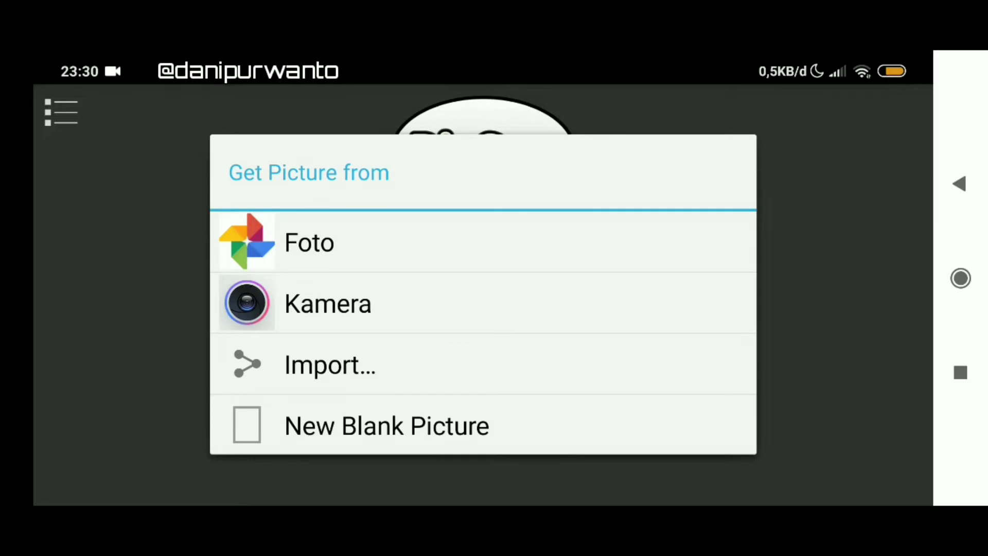
{"action": "left_click", "coordinate": [544, 354]}
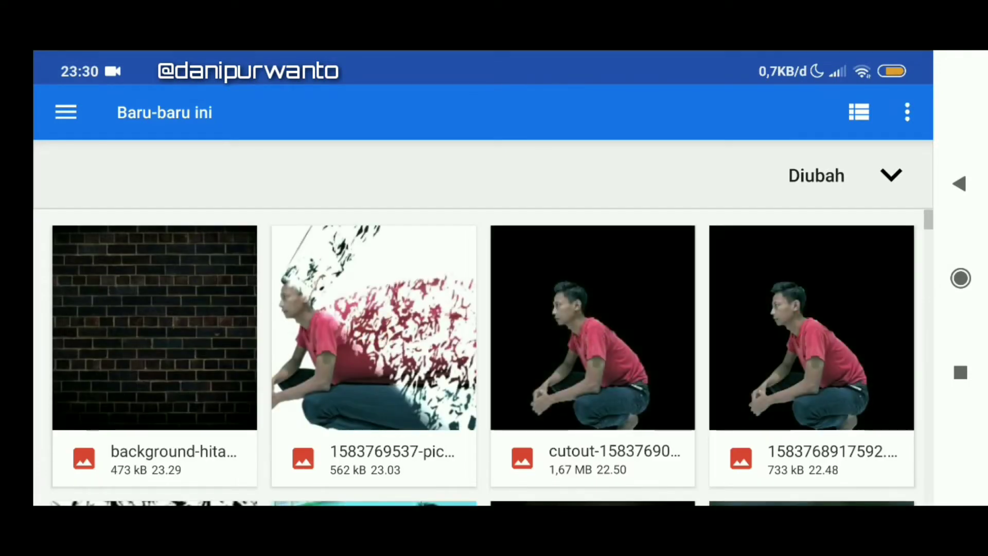
{"action": "left_click", "coordinate": [185, 323]}
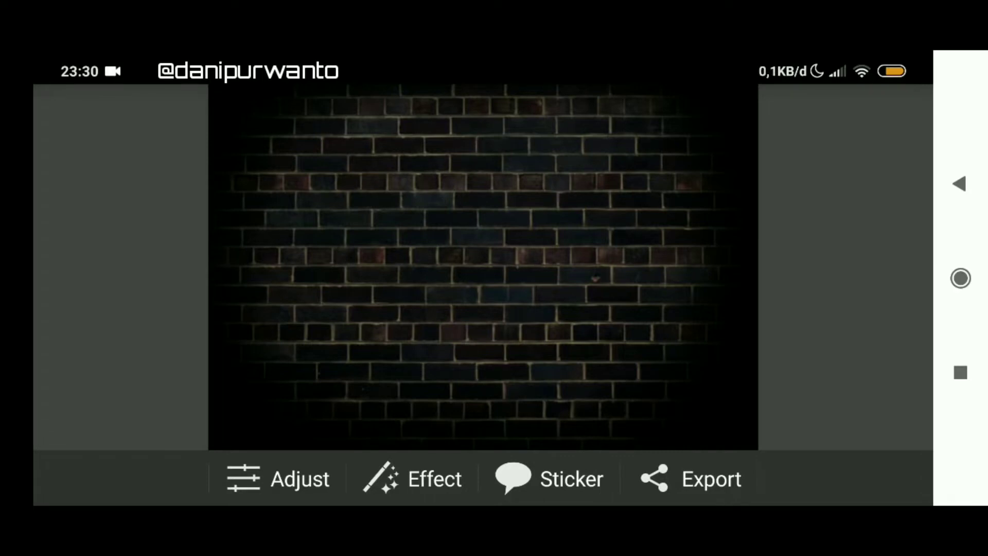
Step: Add a new Title sticker and browse its font choices
{"action": "left_click", "coordinate": [573, 469]}
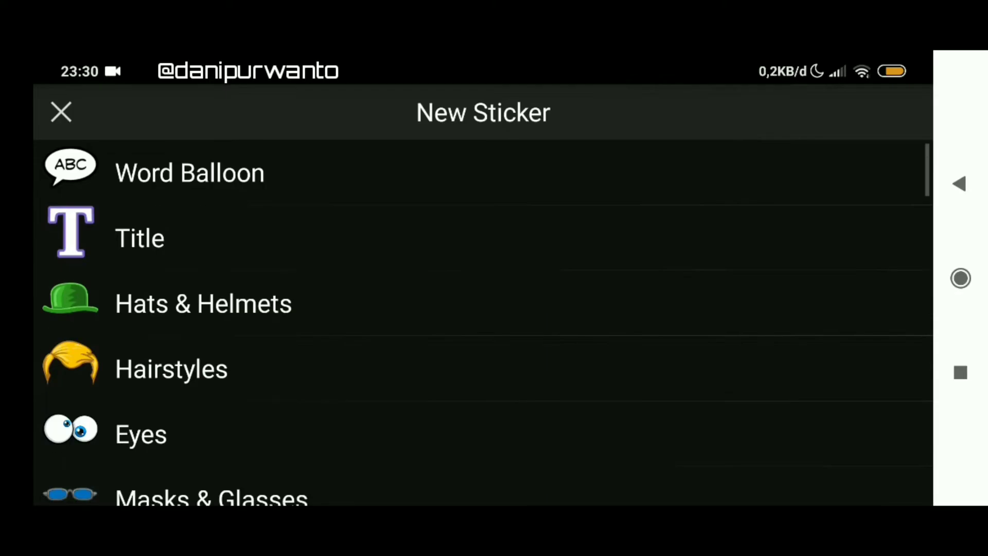
{"action": "left_click", "coordinate": [706, 240]}
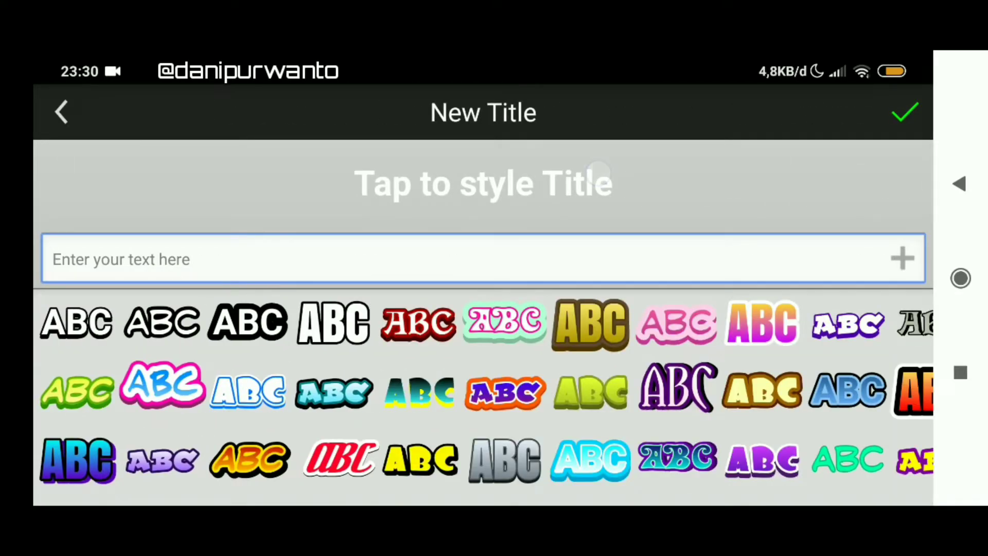
{"action": "left_click", "coordinate": [598, 171]}
{"action": "left_click", "coordinate": [484, 243]}
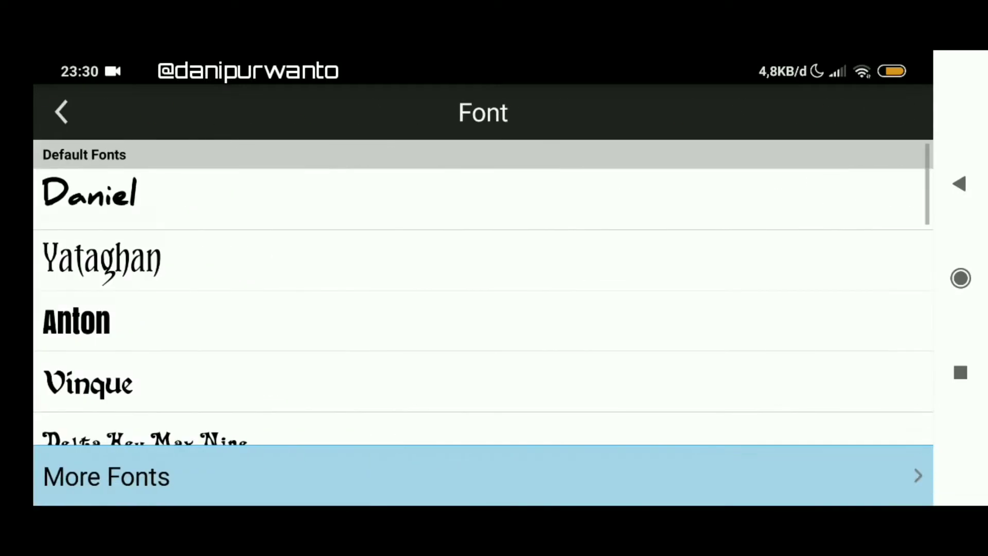
{"action": "left_click_drag", "start_coordinate": [603, 320], "coordinate": [646, 145]}
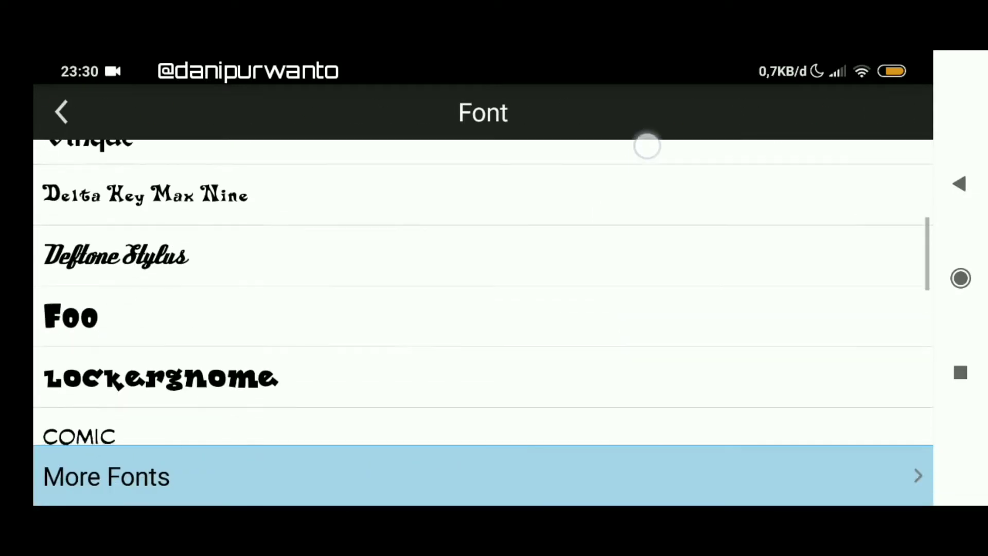
{"action": "mouse_move", "coordinate": [618, 366]}
{"action": "left_mouse_down"}
{"action": "mouse_move", "coordinate": [623, 189]}
{"action": "mouse_move", "coordinate": [617, 391]}
{"action": "left_mouse_up"}
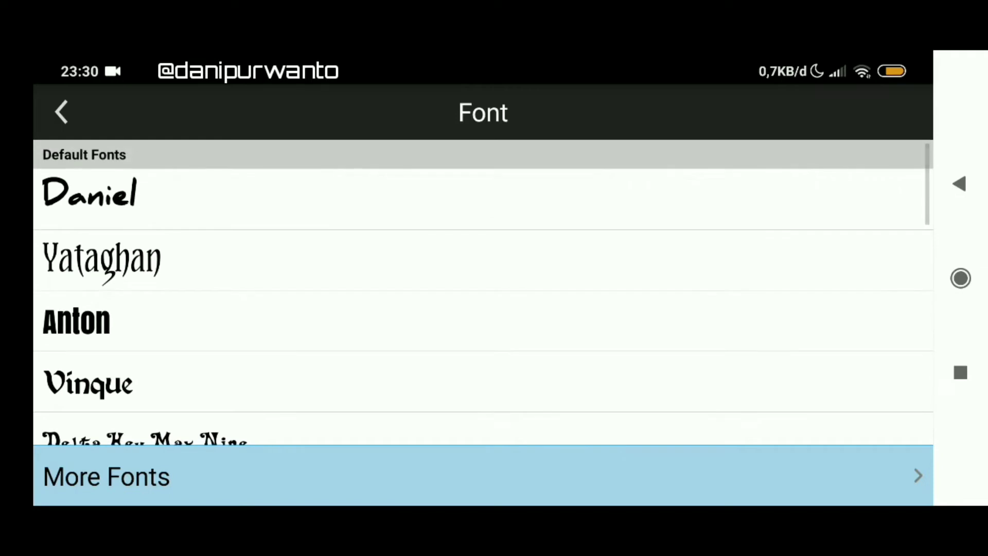
Step: Scroll through the More Fonts list of extra custom fonts
{"action": "left_click", "coordinate": [611, 467]}
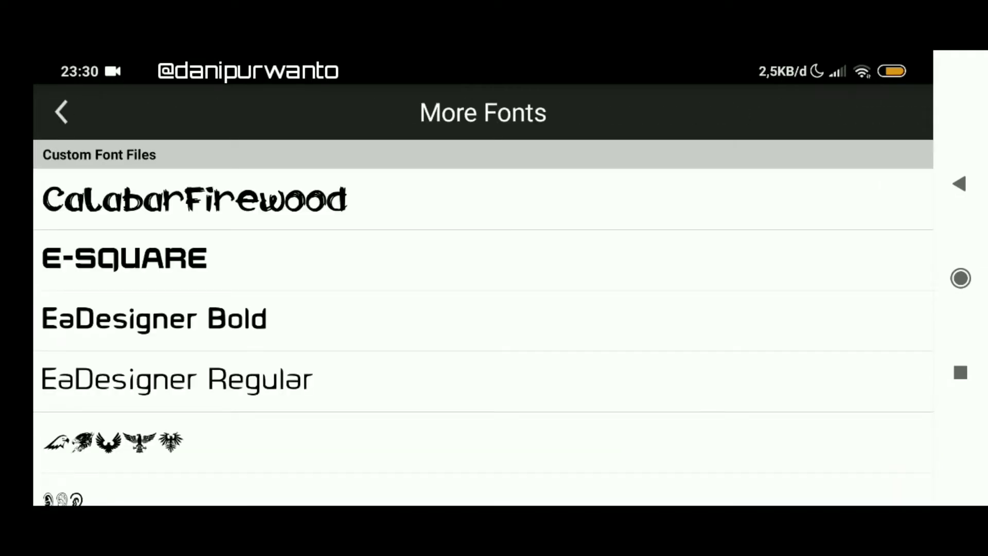
{"action": "left_click_drag", "start_coordinate": [595, 357], "coordinate": [608, 181]}
{"action": "mouse_move", "coordinate": [554, 445]}
{"action": "left_mouse_down"}
{"action": "mouse_move", "coordinate": [554, 386]}
{"action": "mouse_move", "coordinate": [597, 199]}
{"action": "left_mouse_up"}
{"action": "mouse_move", "coordinate": [557, 331]}
{"action": "left_mouse_down"}
{"action": "mouse_move", "coordinate": [582, 201]}
{"action": "mouse_move", "coordinate": [620, 110]}
{"action": "mouse_move", "coordinate": [565, 237]}
{"action": "mouse_move", "coordinate": [589, 173]}
{"action": "left_mouse_up"}
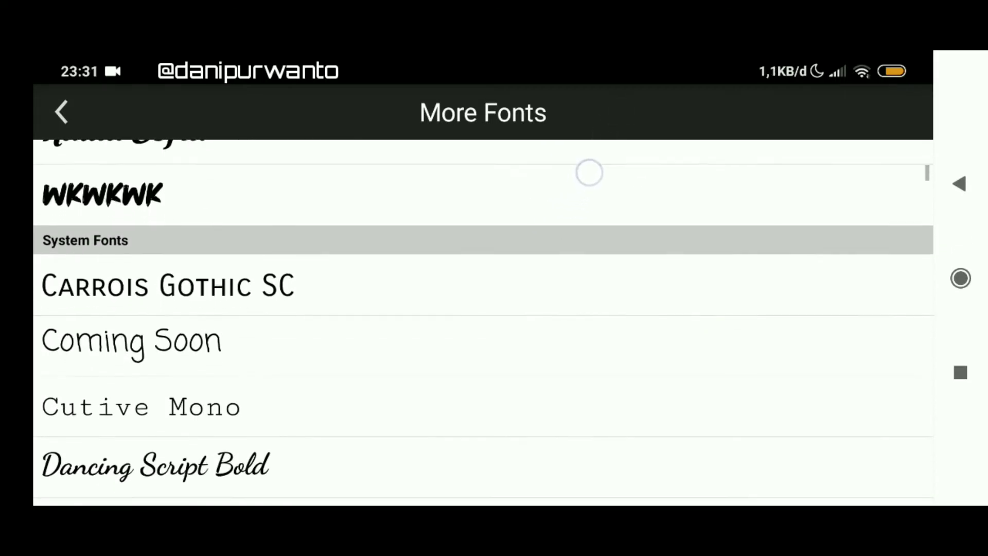
{"action": "mouse_move", "coordinate": [551, 348]}
{"action": "left_mouse_down"}
{"action": "mouse_move", "coordinate": [551, 278]}
{"action": "mouse_move", "coordinate": [567, 218]}
{"action": "mouse_move", "coordinate": [545, 384]}
{"action": "left_mouse_up"}
{"action": "left_click_drag", "start_coordinate": [545, 247], "coordinate": [547, 485]}
Step: Set the title font to Halogen Gas Lights with the black-outline style
{"action": "left_click", "coordinate": [560, 289]}
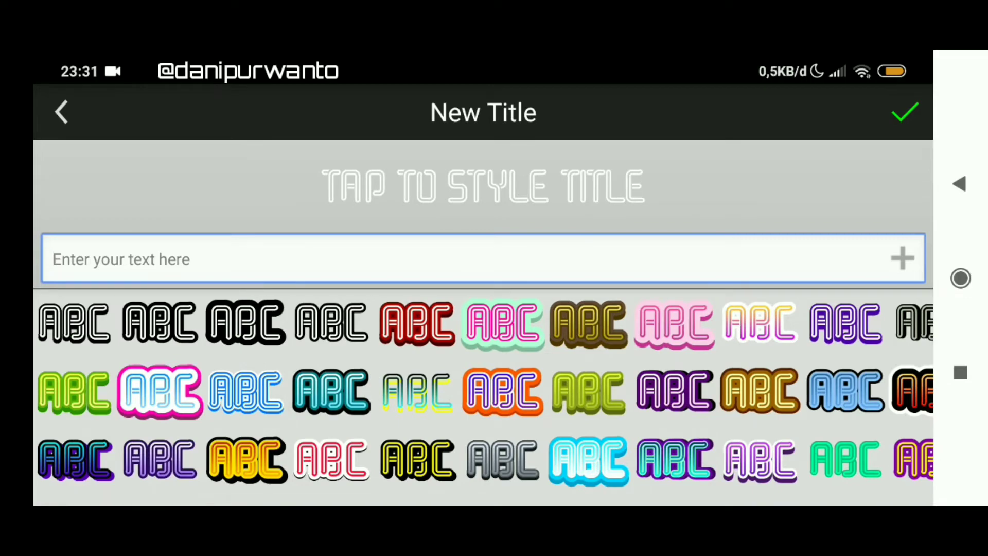
{"action": "left_click_drag", "start_coordinate": [720, 391], "coordinate": [258, 391]}
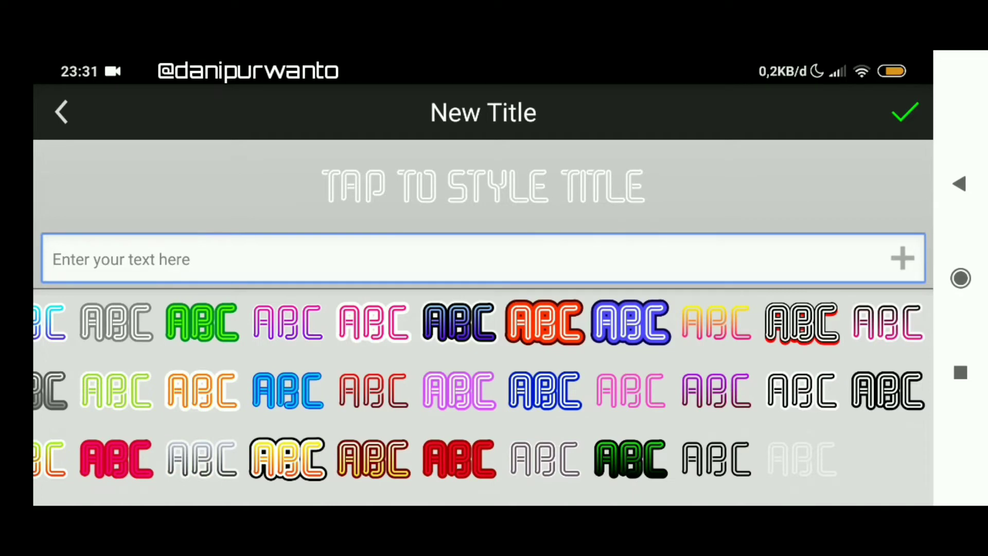
{"action": "left_click_drag", "start_coordinate": [713, 465], "coordinate": [663, 489]}
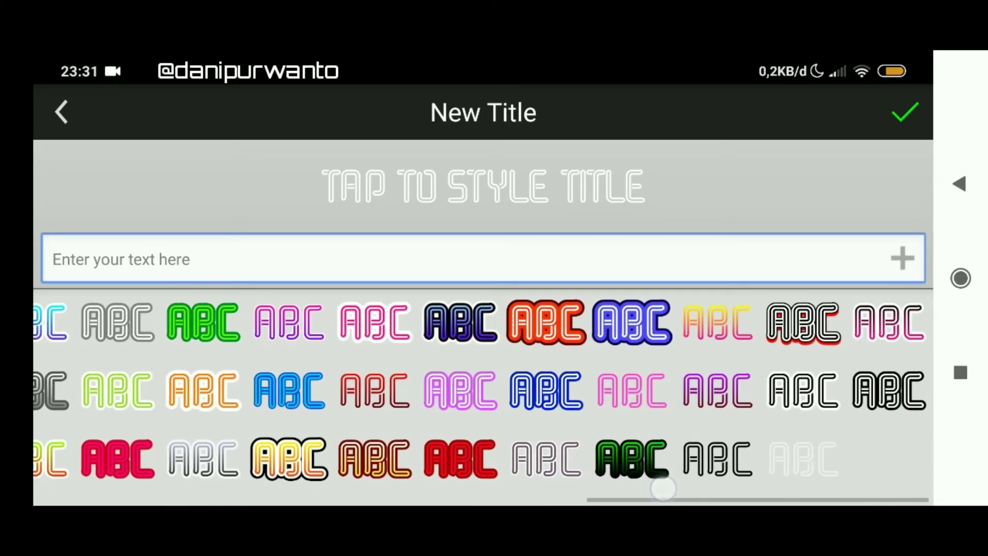
{"action": "left_click", "coordinate": [721, 460]}
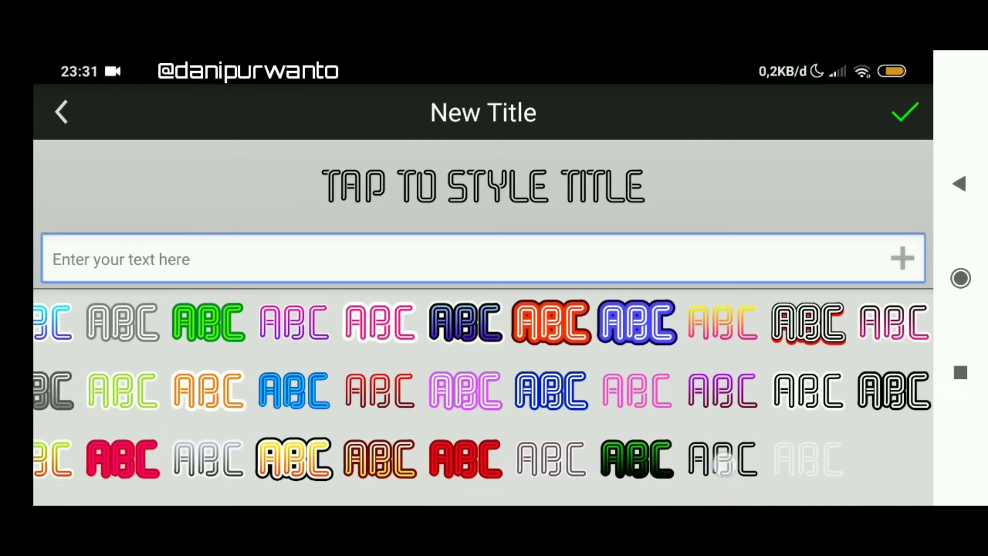
Step: Make the title's fill colour white at 100% brightness
{"action": "left_click", "coordinate": [673, 174]}
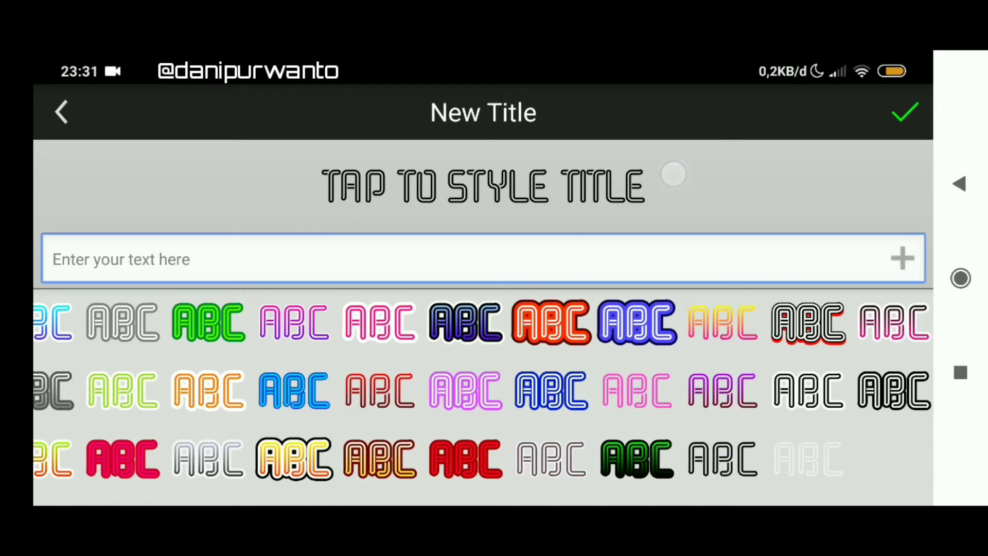
{"action": "left_click", "coordinate": [723, 468]}
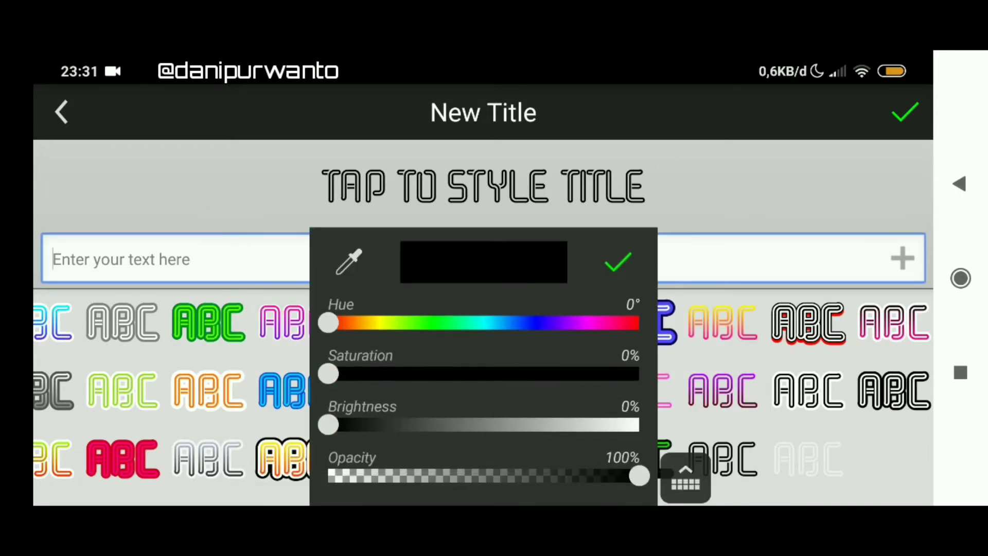
{"action": "left_click_drag", "start_coordinate": [328, 425], "coordinate": [640, 425]}
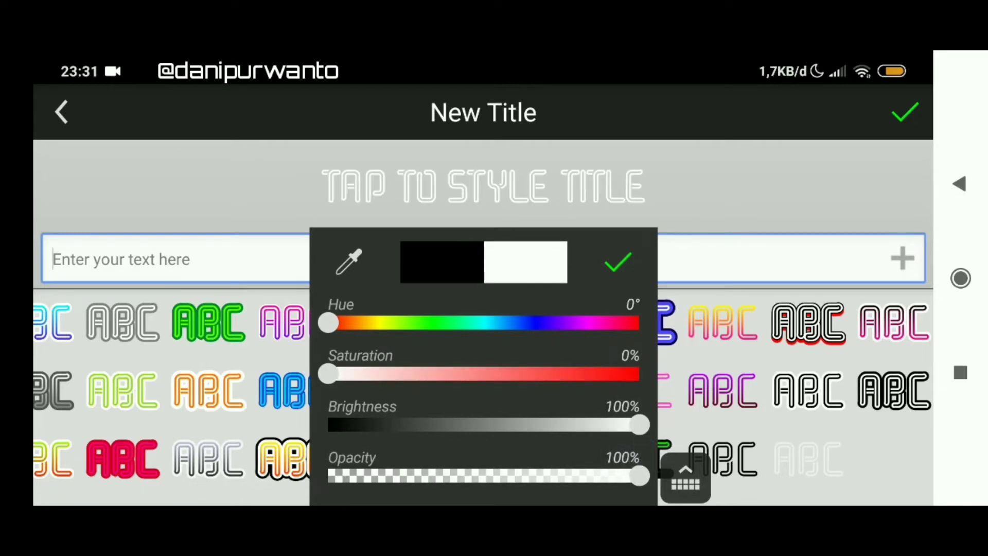
{"action": "left_click", "coordinate": [618, 263]}
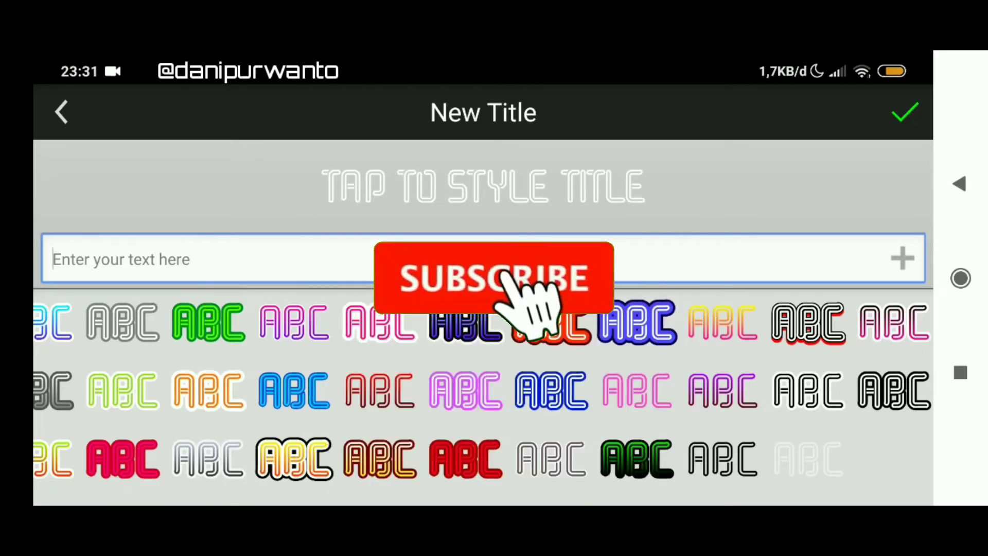
Step: Place the title, move it toward the image centre, and reopen it for editing
{"action": "left_click", "coordinate": [904, 112]}
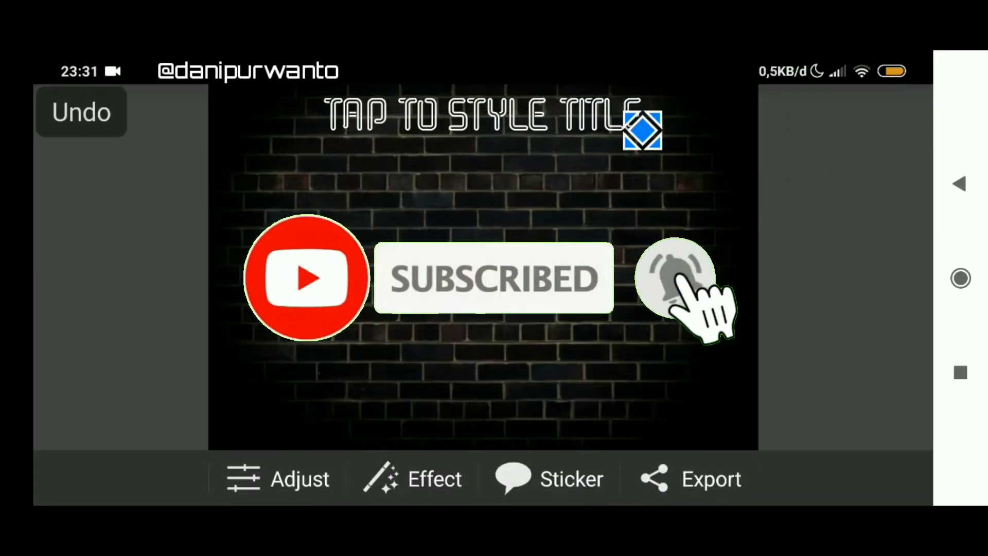
{"action": "left_click_drag", "start_coordinate": [484, 114], "coordinate": [483, 238]}
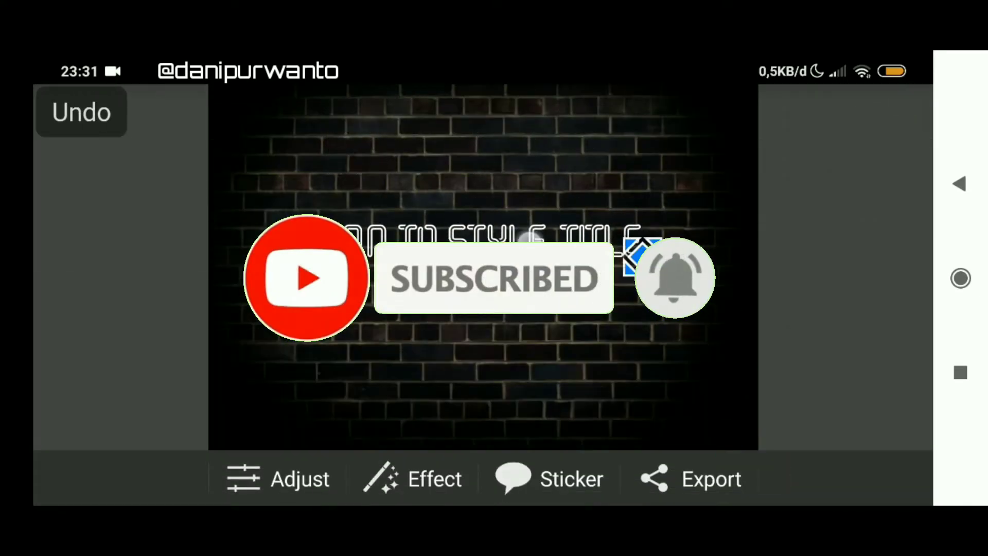
{"action": "left_click", "coordinate": [494, 234]}
{"action": "left_click", "coordinate": [257, 199]}
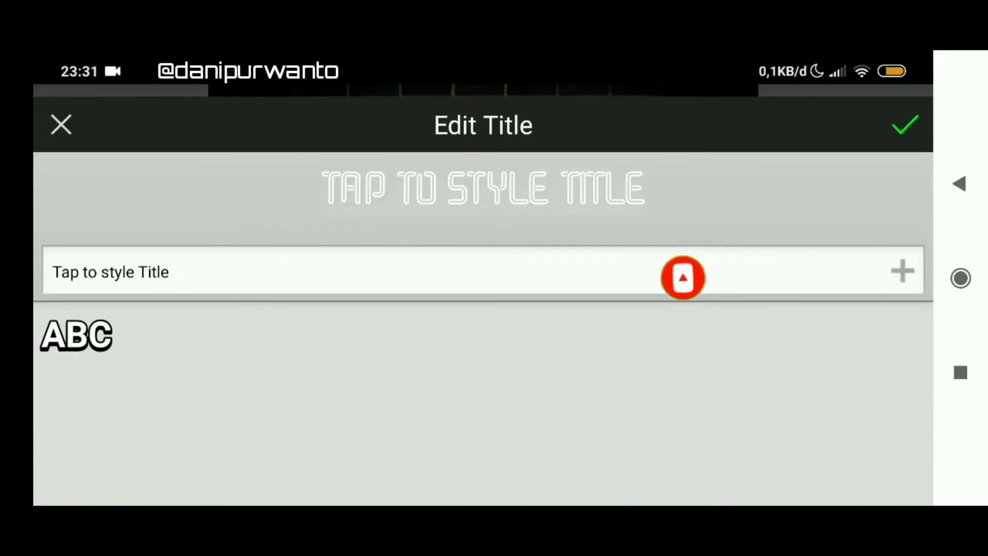
{"action": "left_click", "coordinate": [607, 252]}
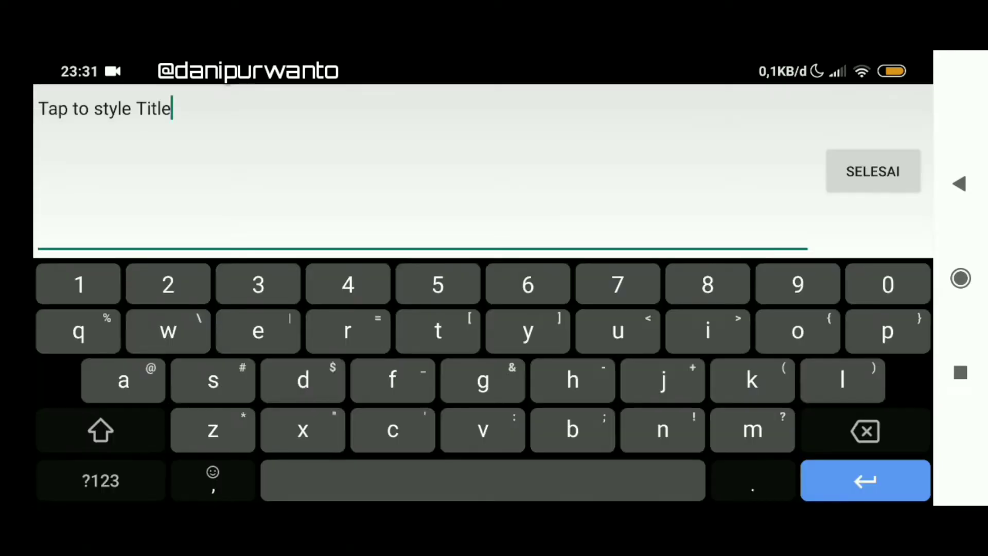
Step: Replace the placeholder text with the author's name followed by 27, fixing a typo
{"action": "left_click", "coordinate": [904, 189]}
{"action": "left_click", "coordinate": [883, 433]}
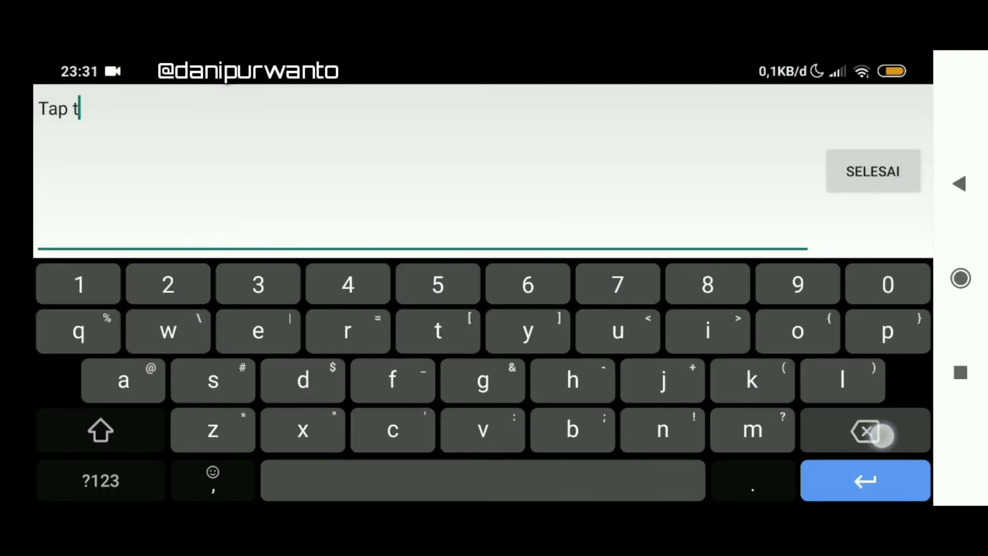
{"action": "left_click", "coordinate": [100, 430]}
{"action": "left_click", "coordinate": [303, 380]}
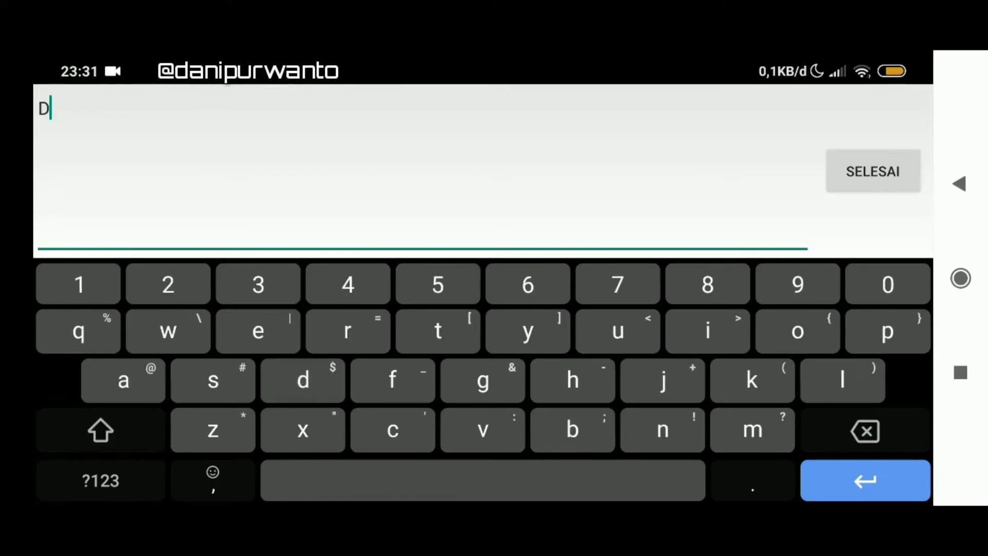
{"action": "left_click", "coordinate": [124, 379]}
{"action": "left_click", "coordinate": [663, 430]}
{"action": "left_click", "coordinate": [708, 330]}
{"action": "left_click", "coordinate": [577, 475]}
{"action": "left_click", "coordinate": [101, 430]}
{"action": "left_click", "coordinate": [899, 336]}
{"action": "left_click", "coordinate": [629, 328]}
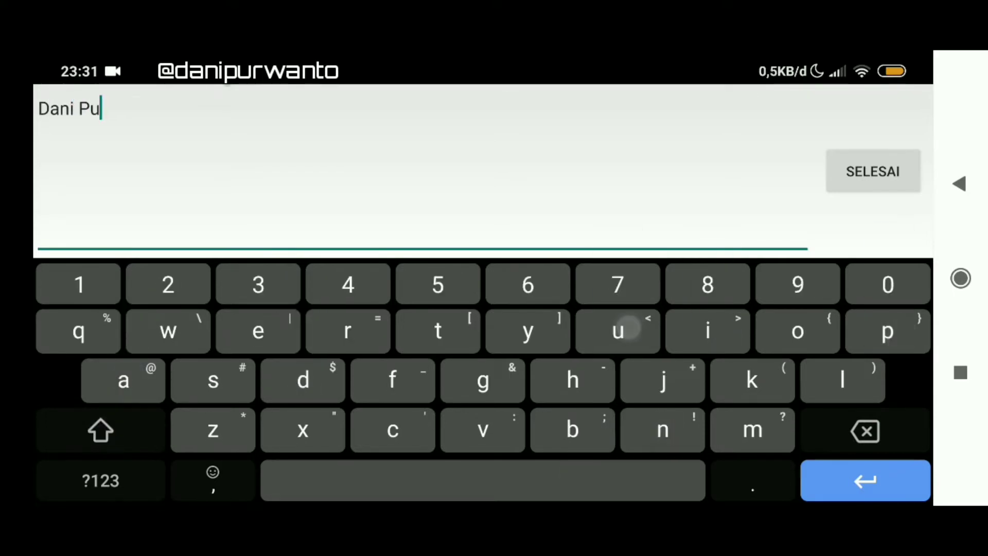
{"action": "left_click", "coordinate": [186, 329]}
{"action": "left_click", "coordinate": [881, 425]}
{"action": "left_click", "coordinate": [361, 330]}
{"action": "left_click", "coordinate": [172, 330]}
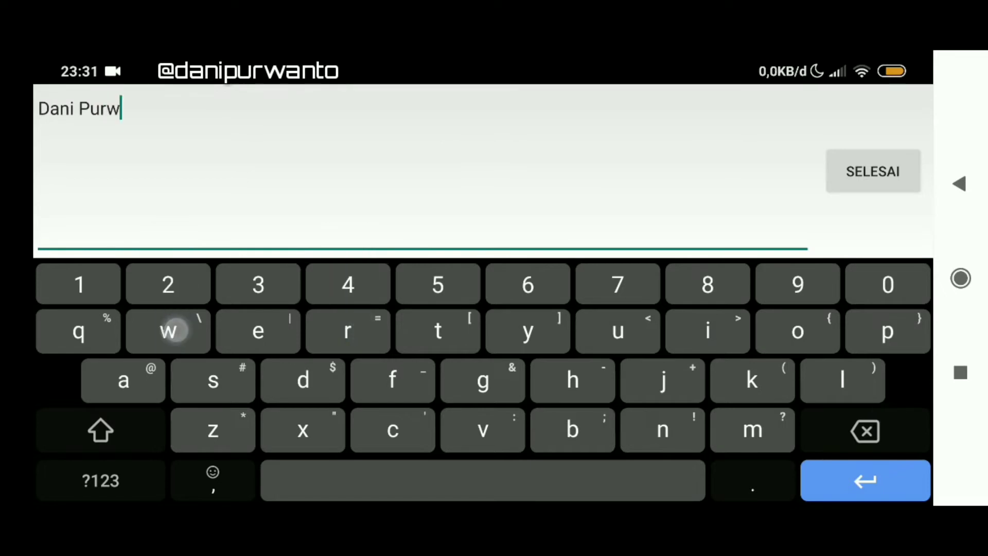
{"action": "left_click", "coordinate": [128, 384]}
{"action": "left_click", "coordinate": [661, 422]}
{"action": "left_click", "coordinate": [433, 324]}
{"action": "left_click", "coordinate": [800, 336]}
{"action": "left_click", "coordinate": [601, 486]}
{"action": "left_click", "coordinate": [193, 284]}
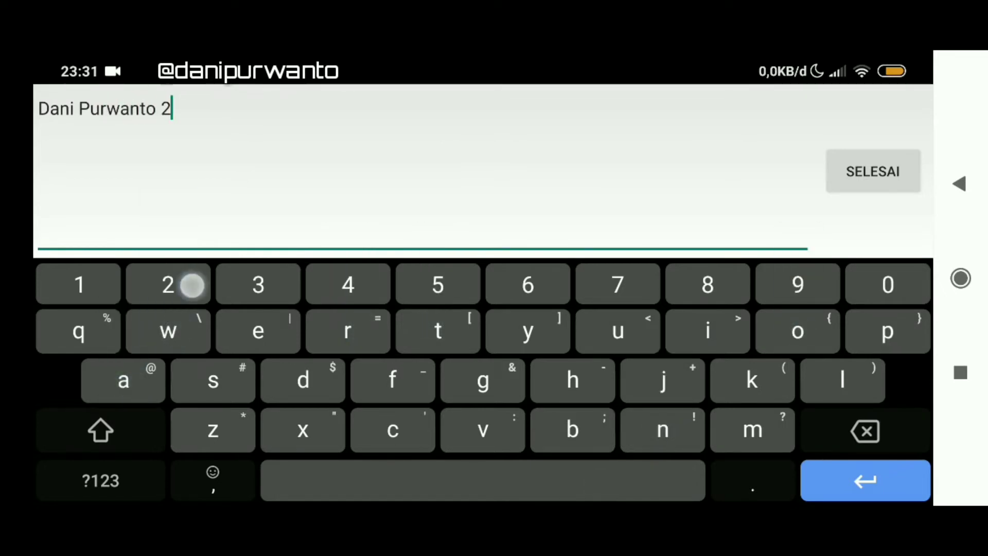
{"action": "left_click", "coordinate": [620, 285]}
{"action": "left_click", "coordinate": [899, 173]}
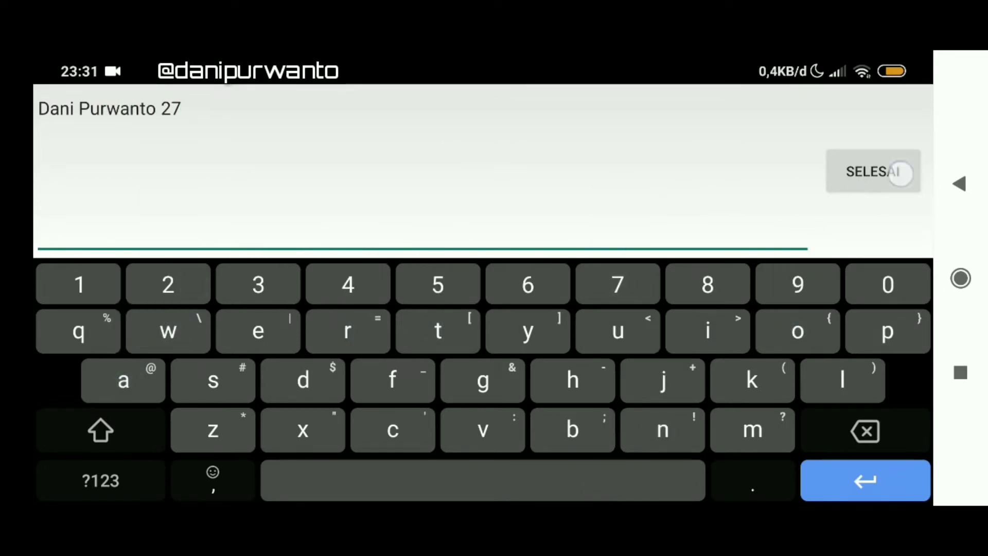
{"action": "left_click", "coordinate": [882, 171]}
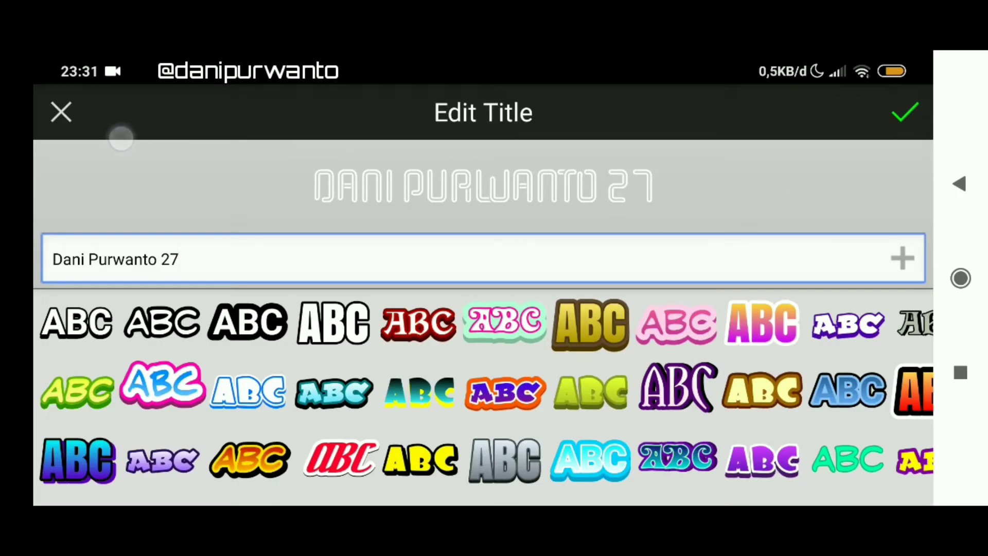
Step: Place the title on the brick wall and add a Glow effect to it
{"action": "left_click", "coordinate": [916, 104]}
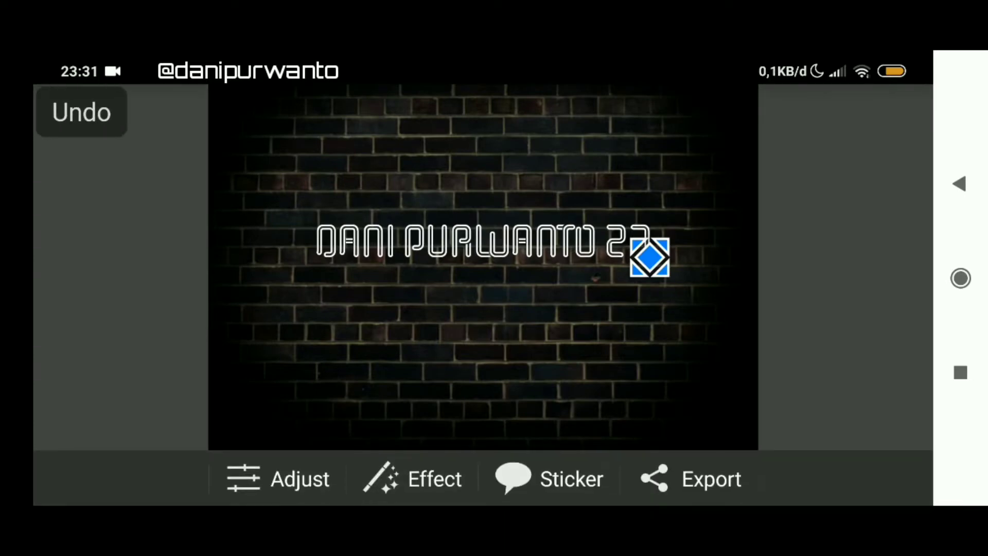
{"action": "left_click", "coordinate": [561, 238]}
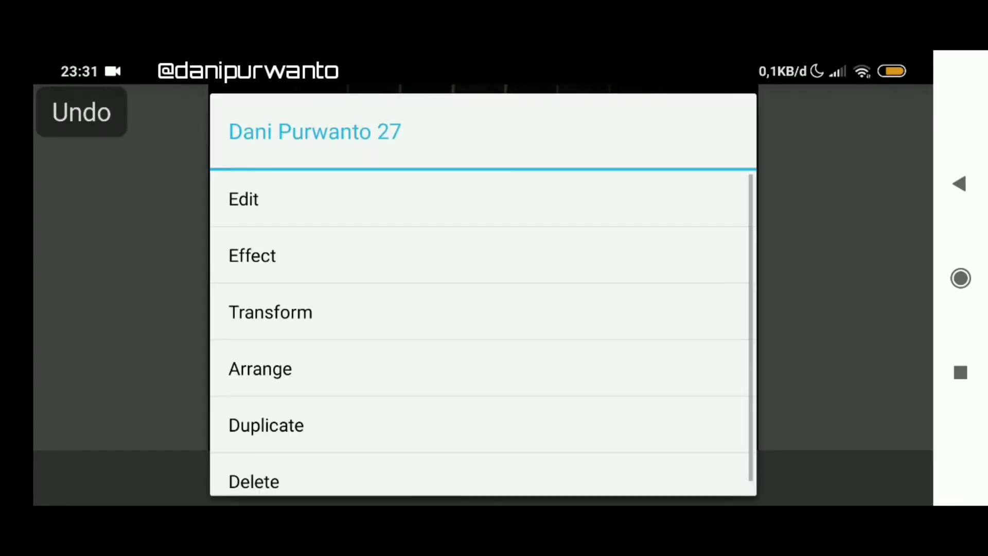
{"action": "left_click", "coordinate": [599, 256]}
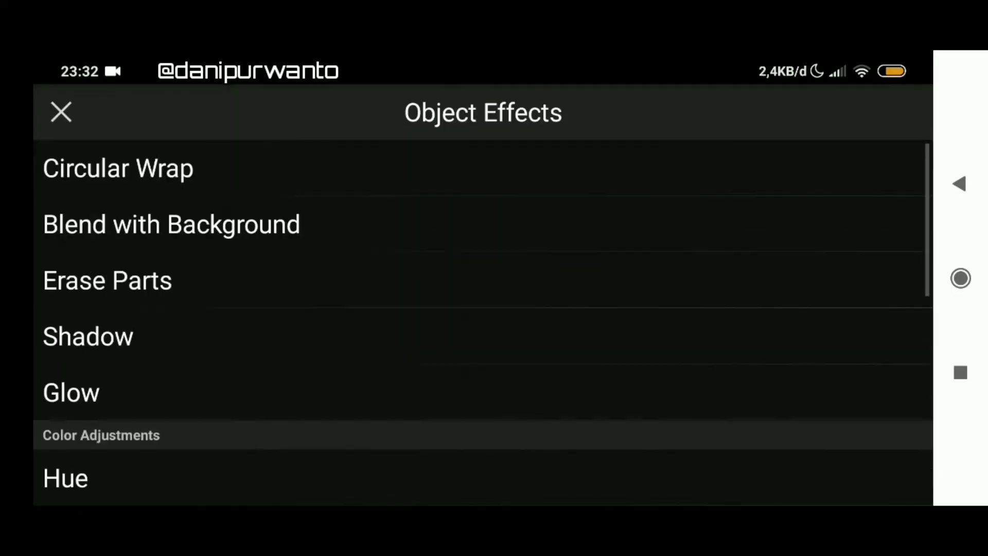
{"action": "left_click", "coordinate": [569, 393]}
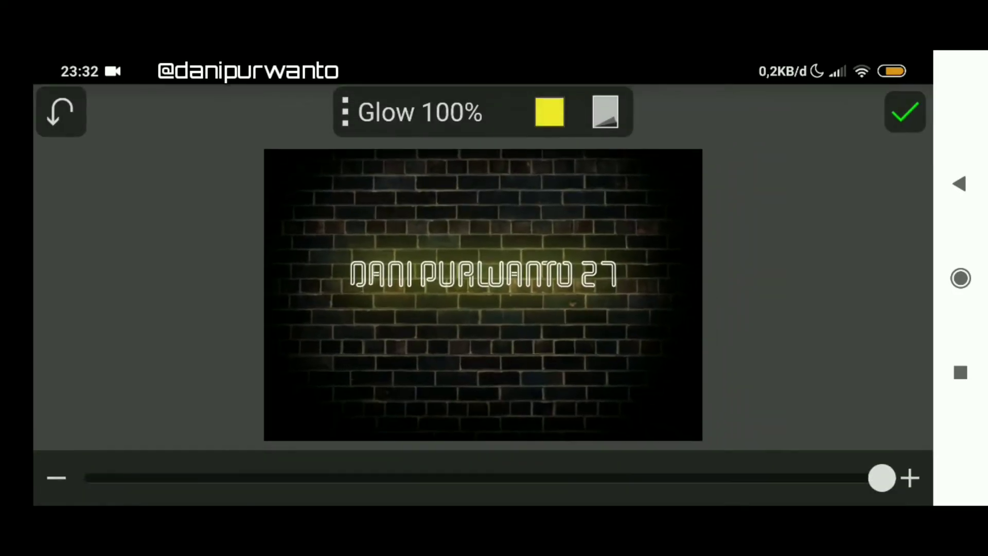
Step: Set the title's glow to a saturated blue at 8% strength
{"action": "left_click", "coordinate": [550, 113]}
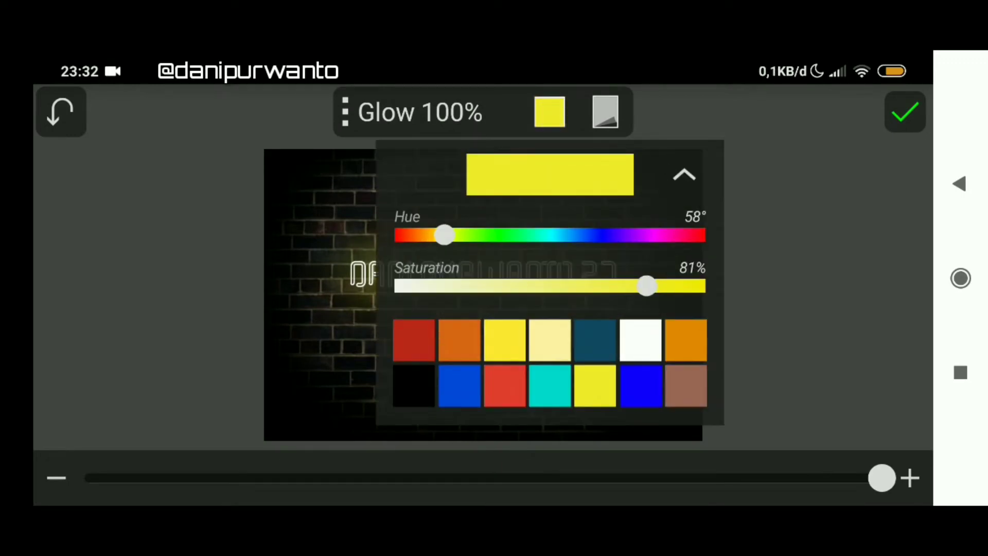
{"action": "mouse_move", "coordinate": [445, 235]}
{"action": "left_mouse_down"}
{"action": "mouse_move", "coordinate": [625, 235]}
{"action": "mouse_move", "coordinate": [605, 235]}
{"action": "left_mouse_up"}
{"action": "left_click_drag", "start_coordinate": [647, 286], "coordinate": [705, 286]}
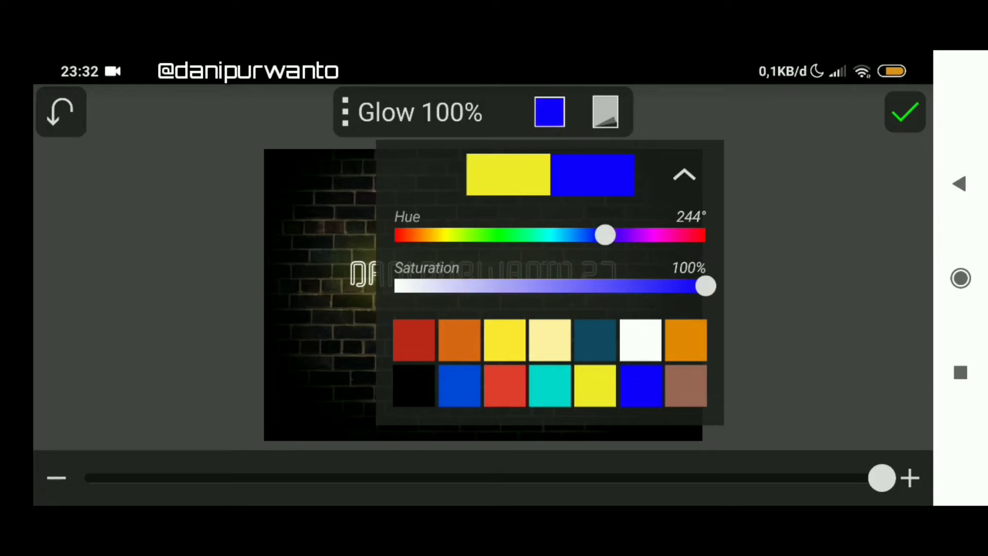
{"action": "left_click", "coordinate": [684, 175]}
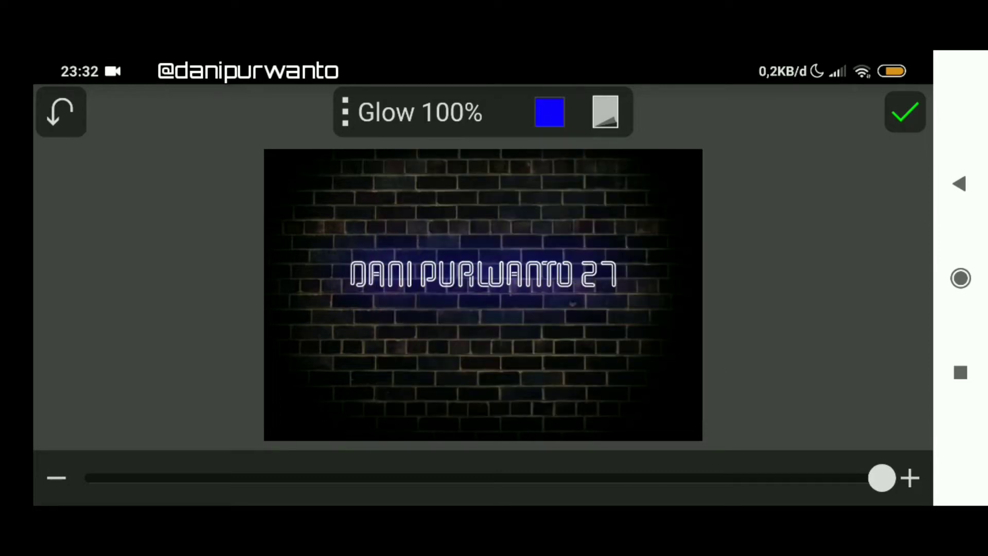
{"action": "mouse_move", "coordinate": [881, 478]}
{"action": "left_mouse_down"}
{"action": "mouse_move", "coordinate": [155, 450]}
{"action": "mouse_move", "coordinate": [29, 474]}
{"action": "mouse_move", "coordinate": [146, 478]}
{"action": "left_mouse_up"}
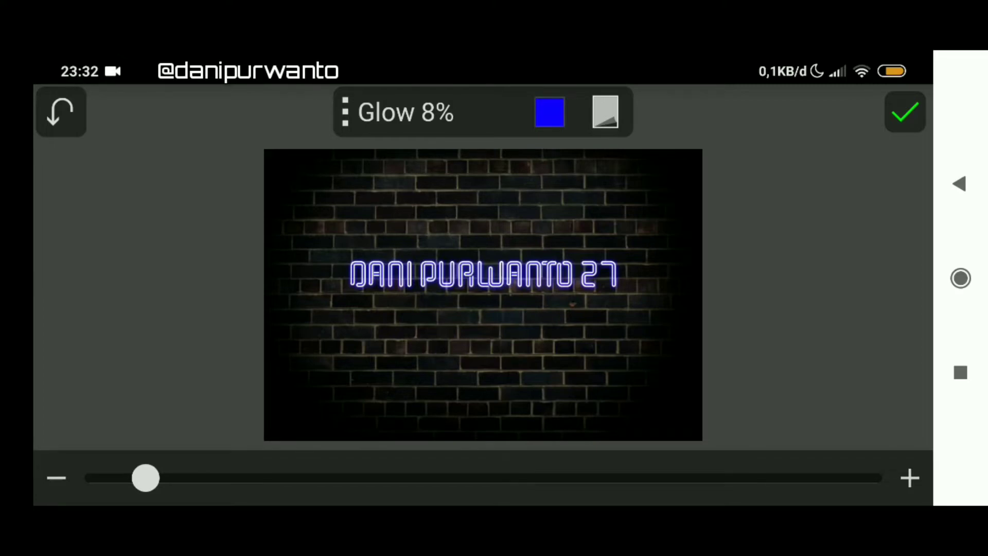
Step: Try red and yellow glow colours, then settle on blue and apply the glow
{"action": "left_click", "coordinate": [549, 112]}
{"action": "left_click", "coordinate": [510, 384]}
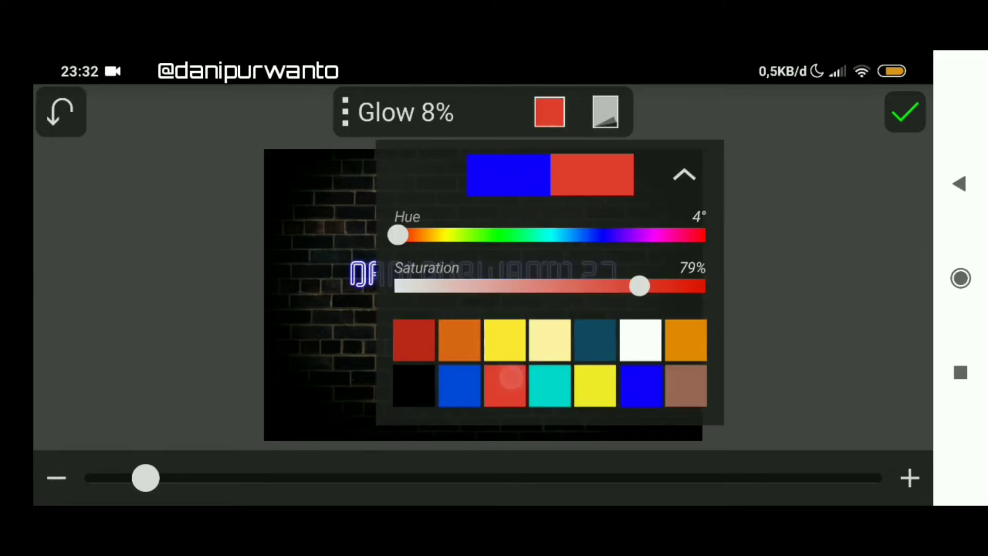
{"action": "left_click", "coordinate": [706, 179]}
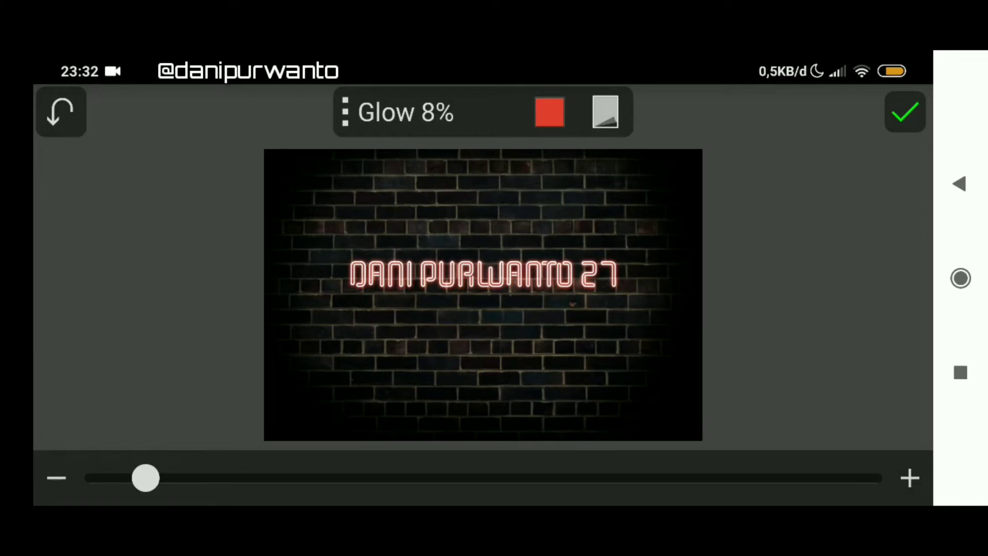
{"action": "left_click", "coordinate": [550, 112]}
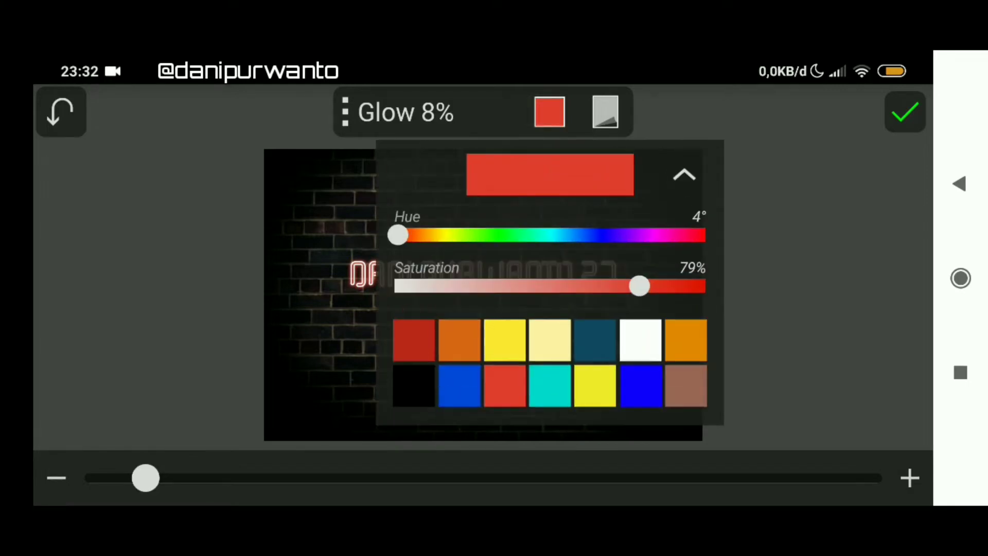
{"action": "left_click", "coordinate": [594, 385]}
{"action": "left_click", "coordinate": [685, 174]}
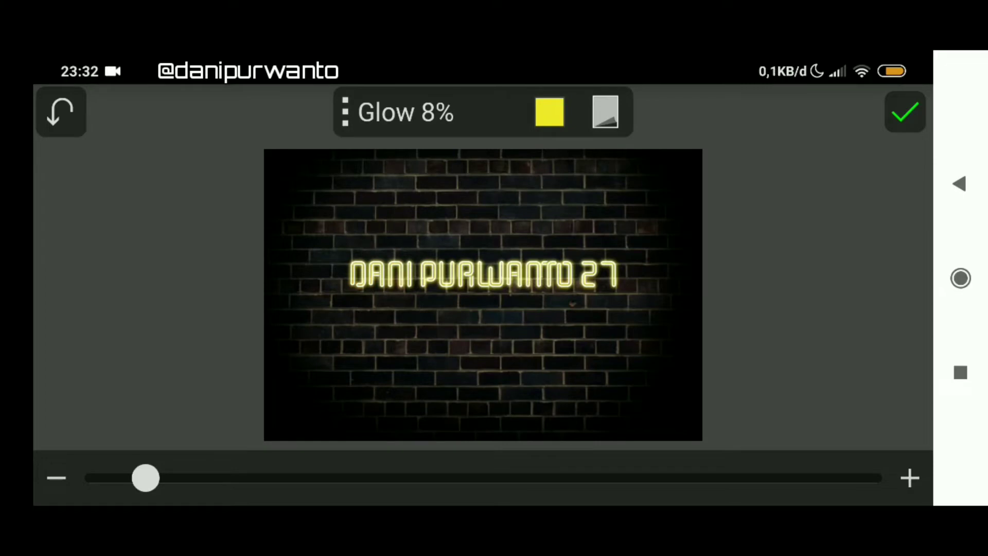
{"action": "left_click", "coordinate": [550, 112]}
{"action": "left_click", "coordinate": [641, 384]}
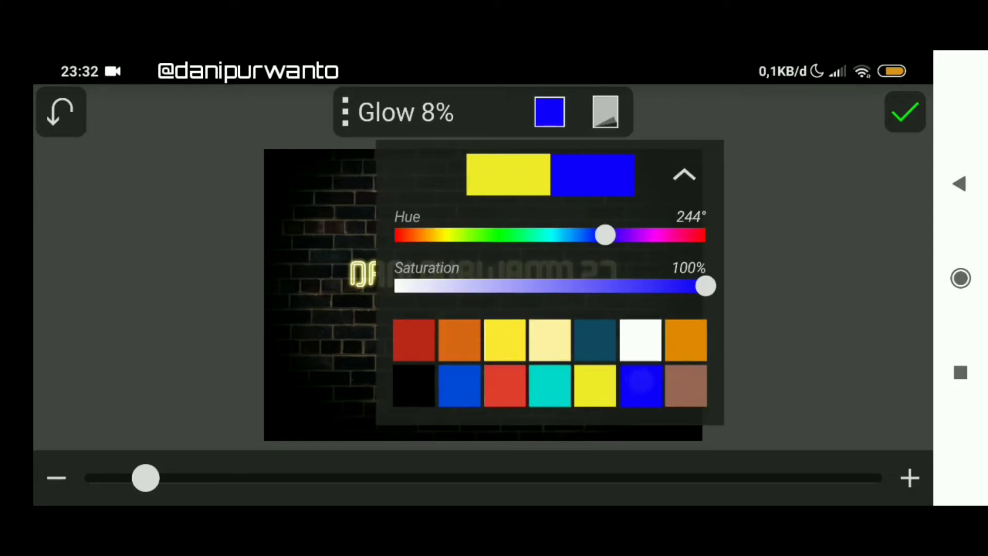
{"action": "left_click", "coordinate": [684, 175]}
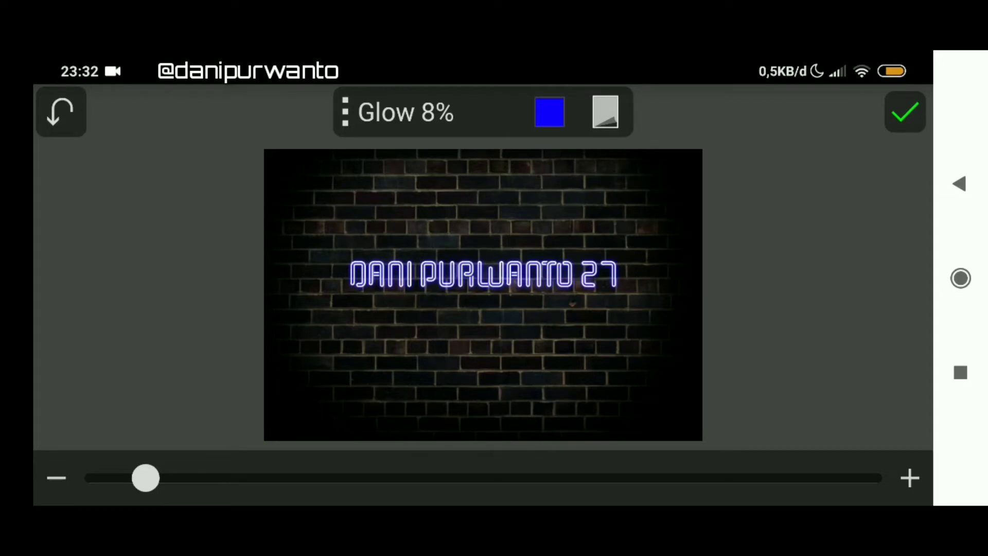
{"action": "left_click", "coordinate": [905, 112]}
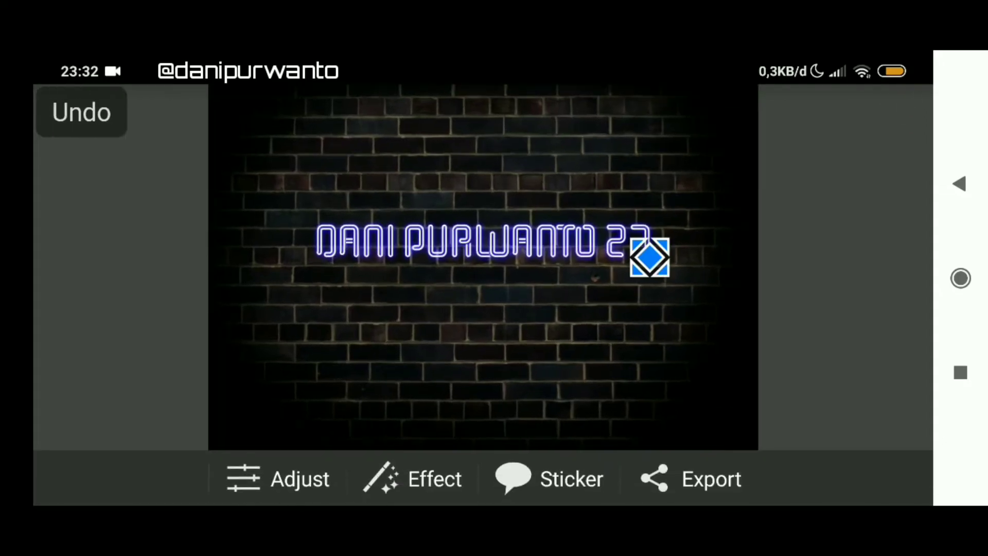
Step: Raise the title's blue glow to 35% and apply it
{"action": "left_click", "coordinate": [592, 234]}
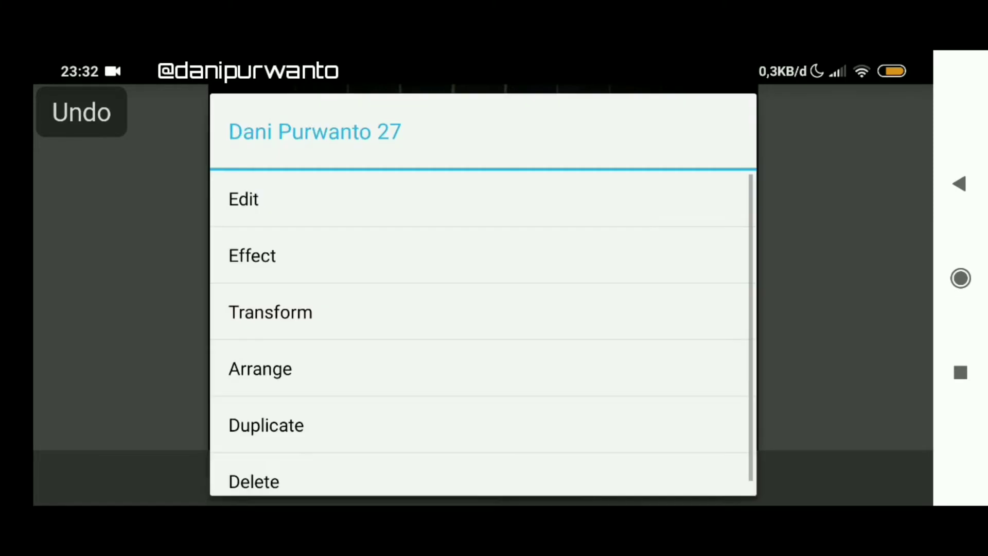
{"action": "left_click", "coordinate": [476, 255]}
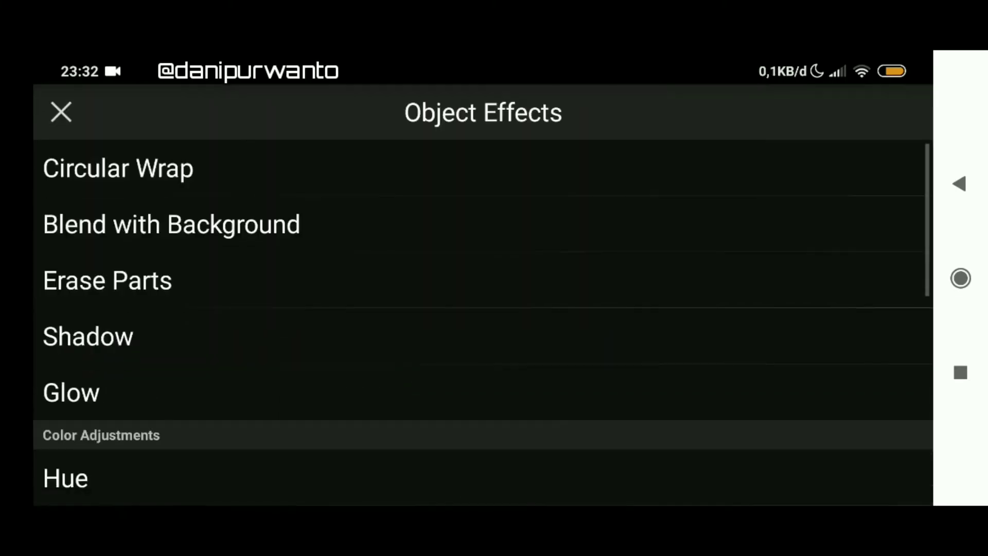
{"action": "left_click", "coordinate": [335, 393]}
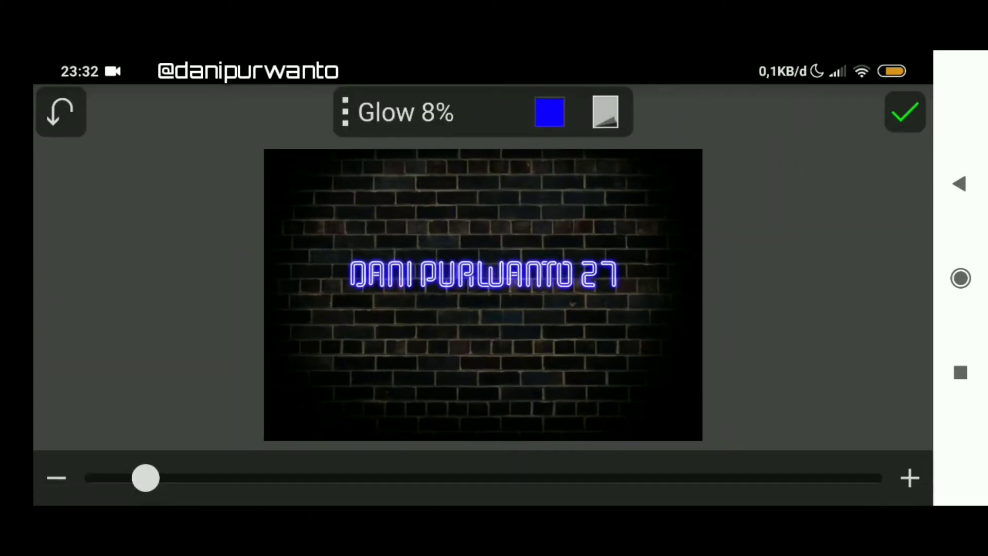
{"action": "mouse_move", "coordinate": [146, 478]}
{"action": "left_mouse_down"}
{"action": "mouse_move", "coordinate": [412, 478]}
{"action": "mouse_move", "coordinate": [364, 478]}
{"action": "left_mouse_up"}
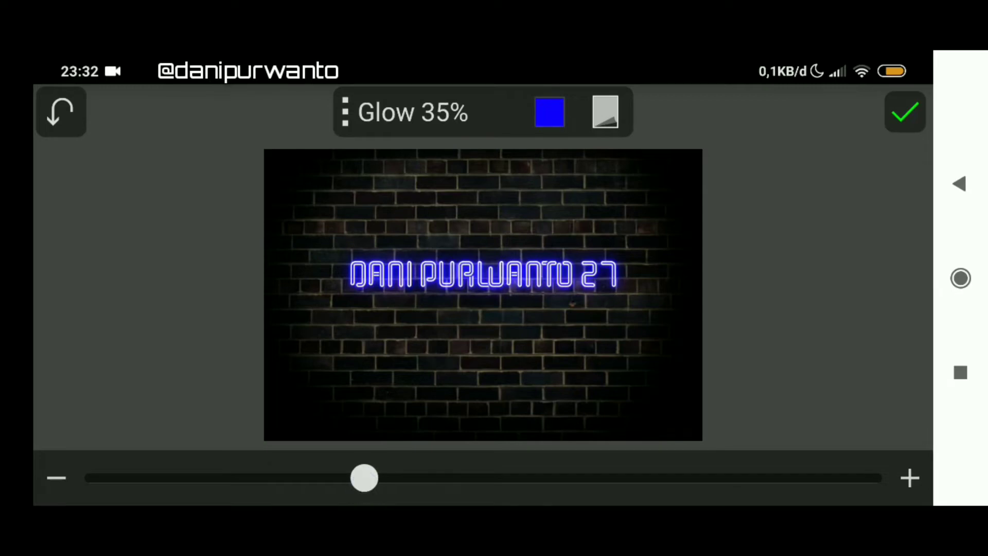
{"action": "left_click", "coordinate": [905, 112]}
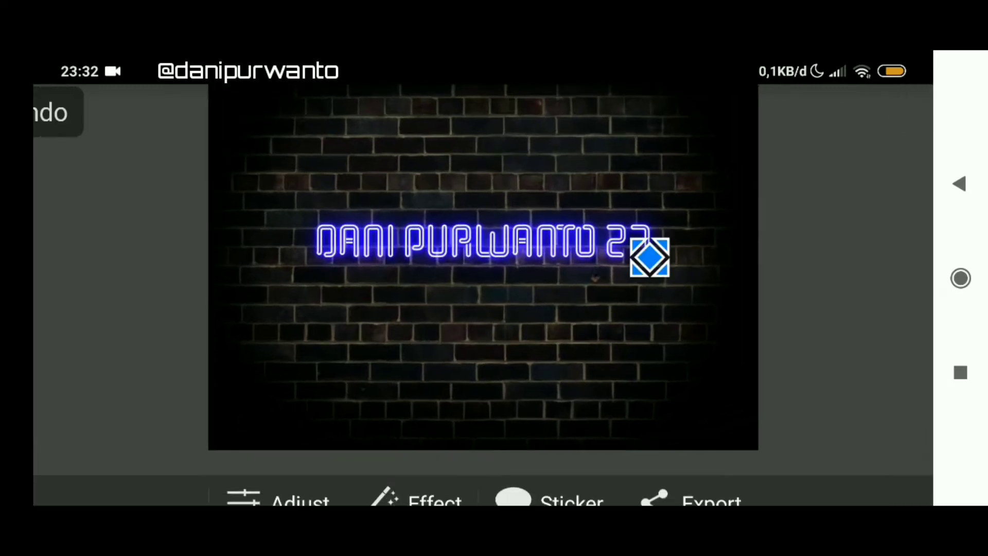
Step: Recheck the title's glow settings twice, keeping blue at 35%
{"action": "left_click", "coordinate": [563, 250]}
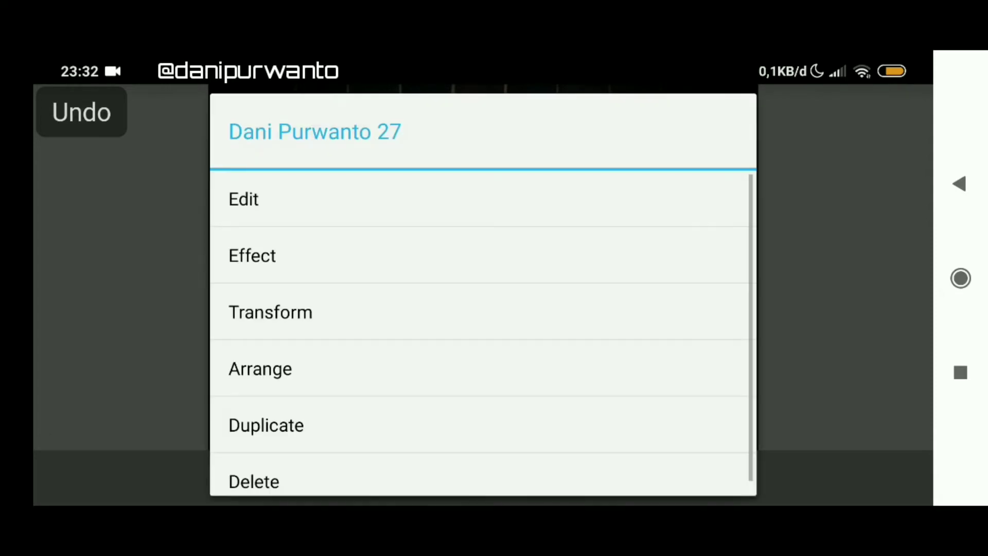
{"action": "left_click", "coordinate": [483, 255]}
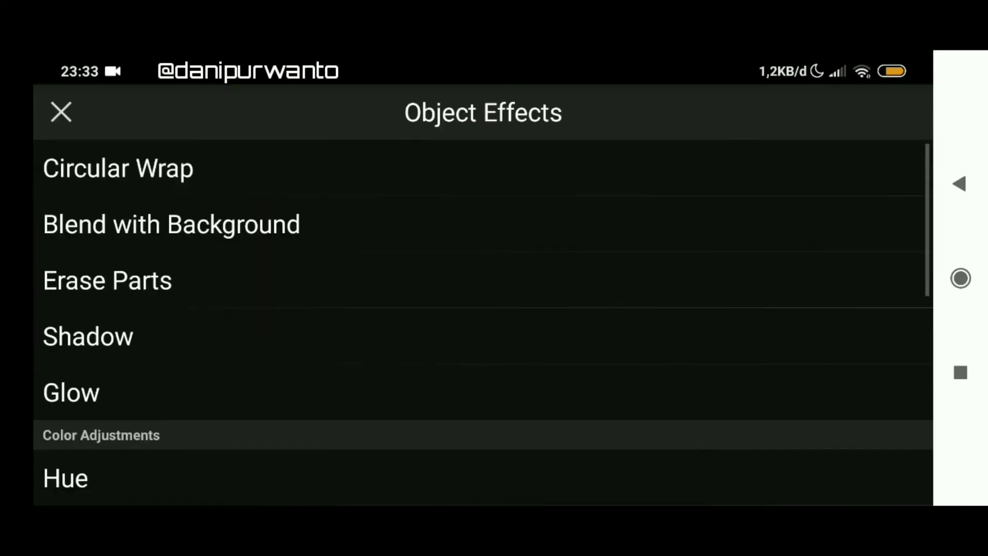
{"action": "left_click", "coordinate": [468, 396]}
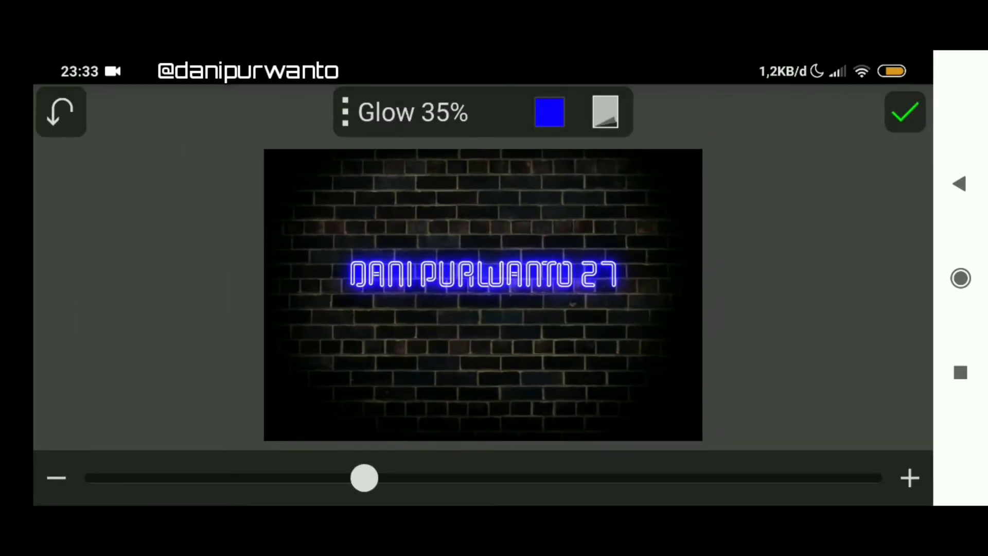
{"action": "left_click", "coordinate": [904, 112]}
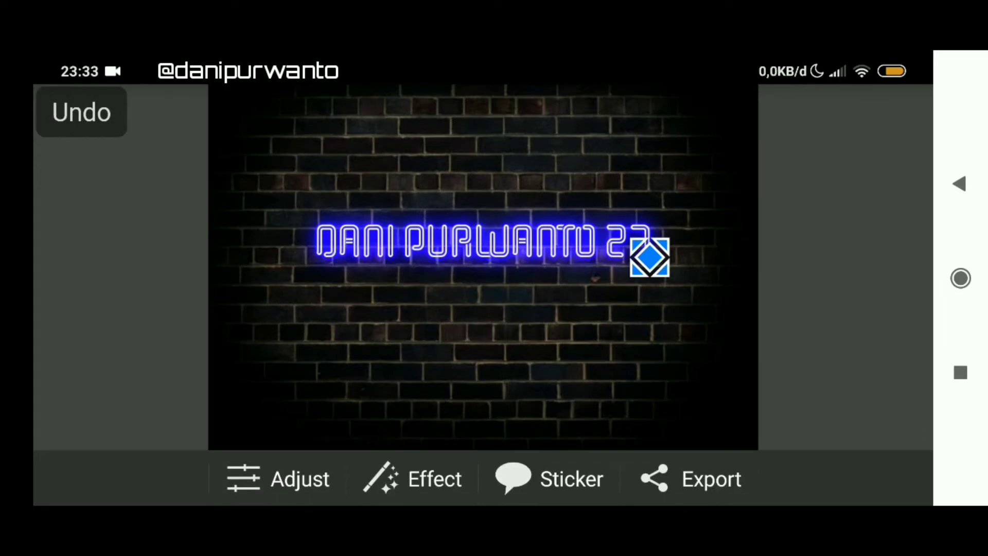
{"action": "left_click", "coordinate": [566, 242]}
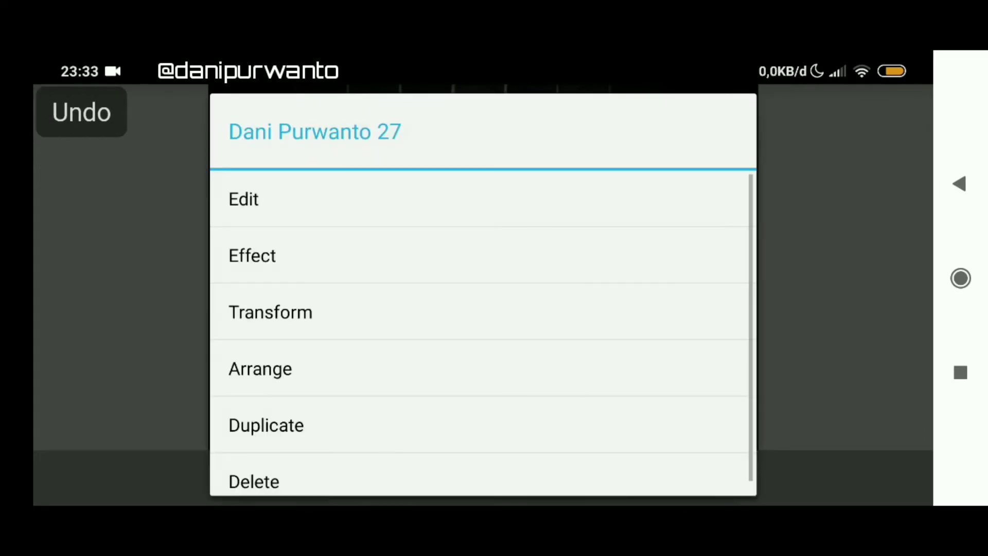
{"action": "left_click", "coordinate": [252, 256]}
{"action": "left_click", "coordinate": [430, 396]}
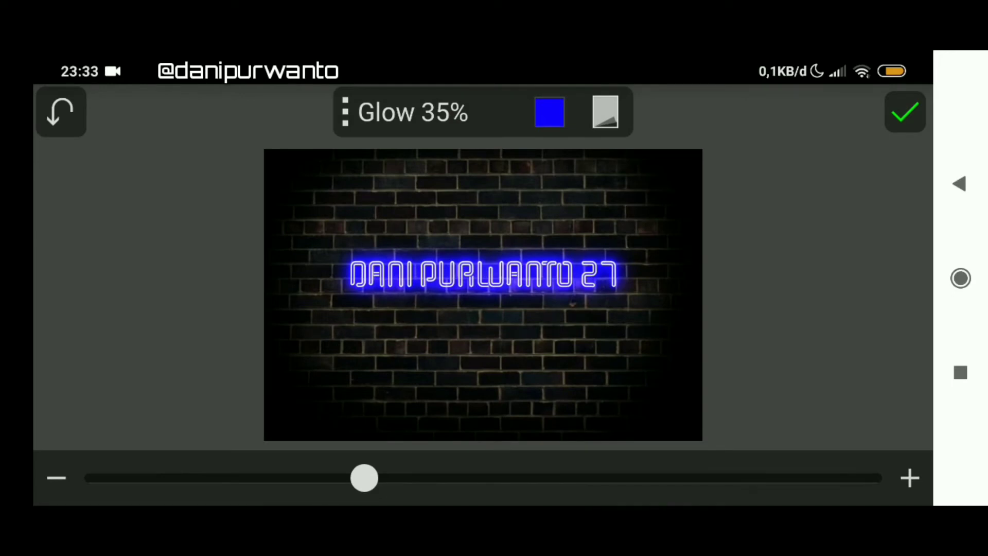
{"action": "left_click", "coordinate": [905, 111]}
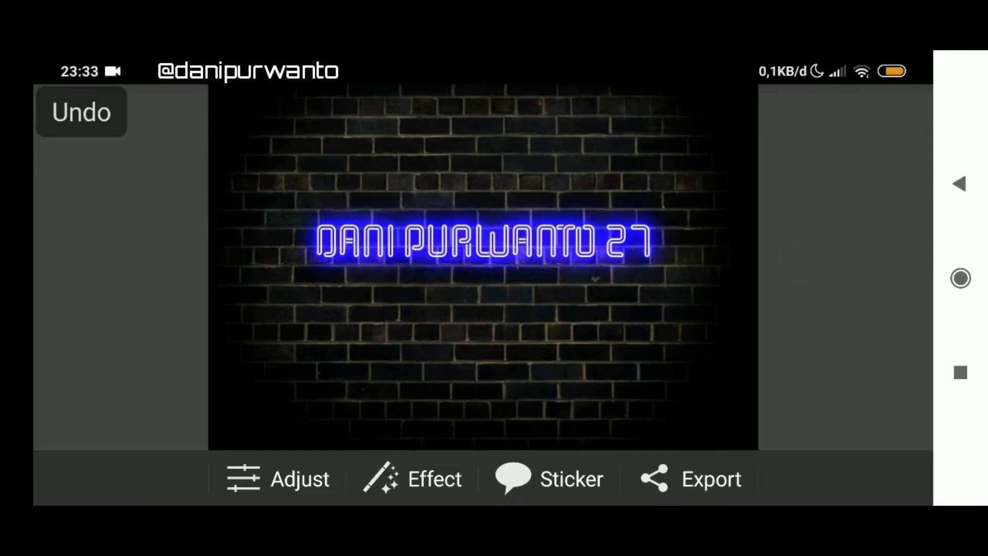
Step: Add a rounded-square Basic Shapes sticker in the red outline-only style
{"action": "left_click", "coordinate": [567, 478]}
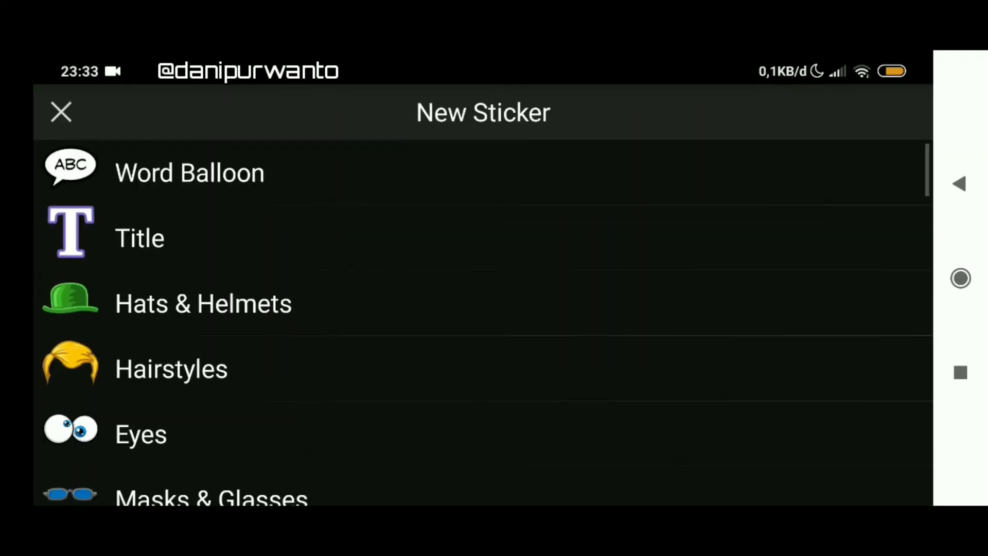
{"action": "mouse_move", "coordinate": [500, 443]}
{"action": "left_mouse_down"}
{"action": "mouse_move", "coordinate": [570, 121]}
{"action": "mouse_move", "coordinate": [499, 278]}
{"action": "left_mouse_up"}
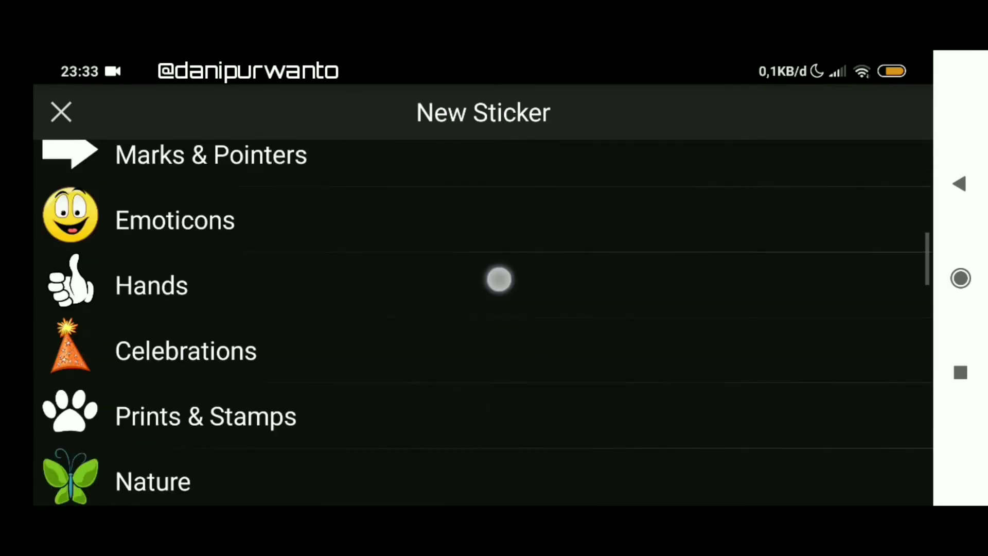
{"action": "left_click_drag", "start_coordinate": [440, 363], "coordinate": [458, 289]}
{"action": "scroll", "coordinate": [454, 329], "scroll_direction": "down", "scroll_amount": 2}
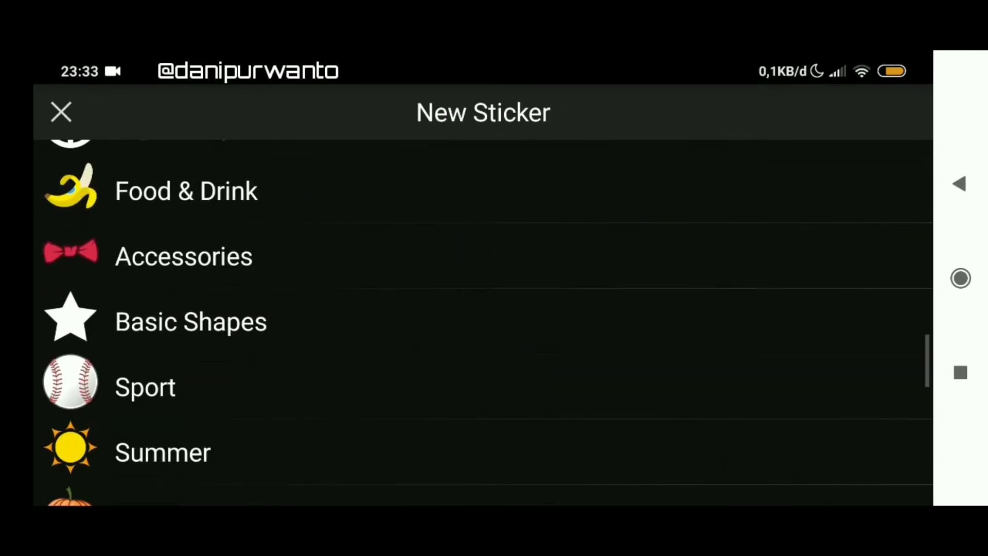
{"action": "left_click", "coordinate": [457, 316]}
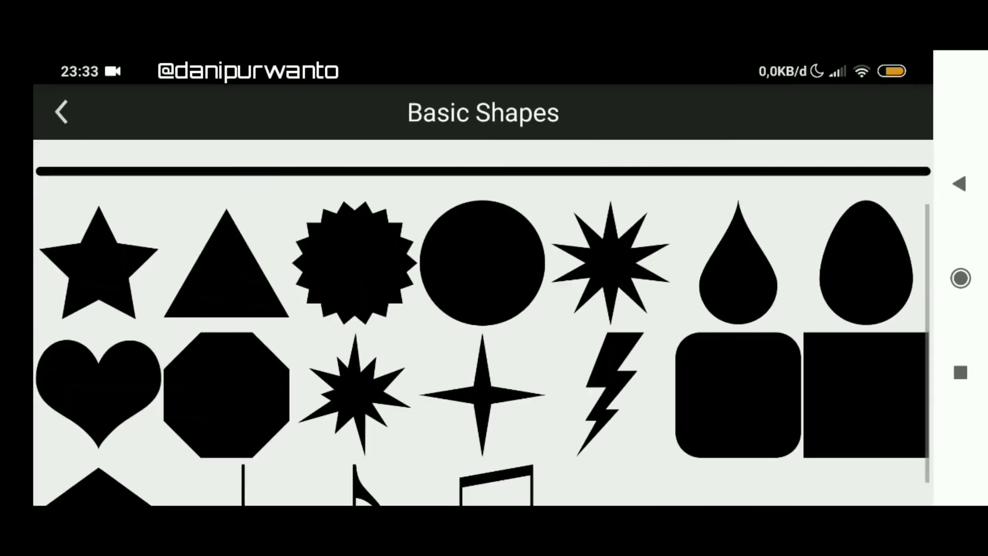
{"action": "left_click", "coordinate": [746, 391]}
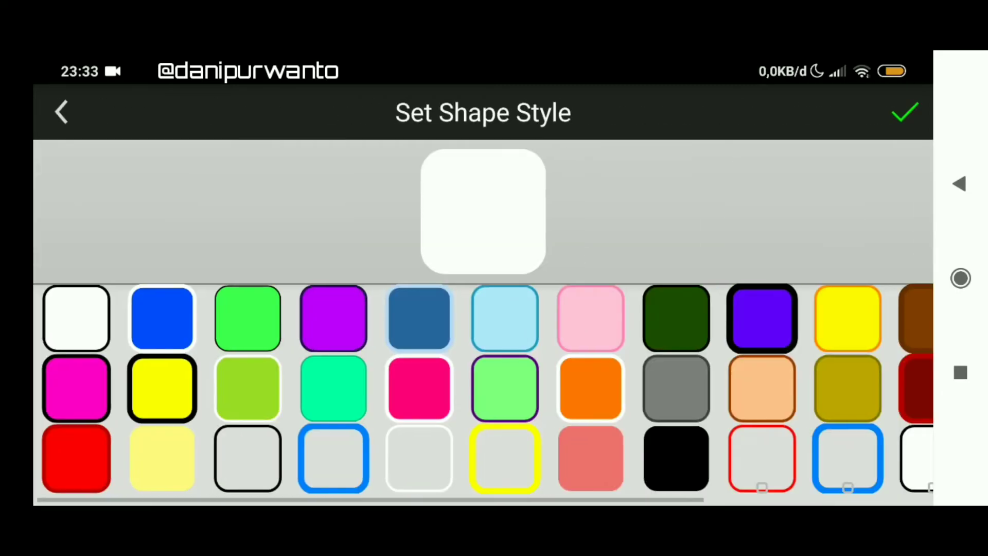
{"action": "left_click_drag", "start_coordinate": [721, 386], "coordinate": [419, 386]}
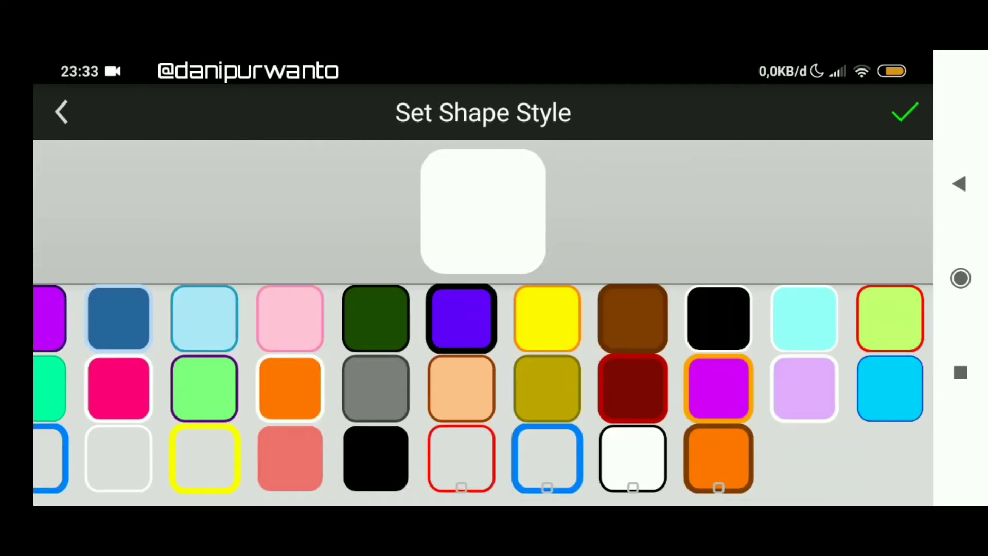
{"action": "left_click_drag", "start_coordinate": [478, 453], "coordinate": [539, 452]}
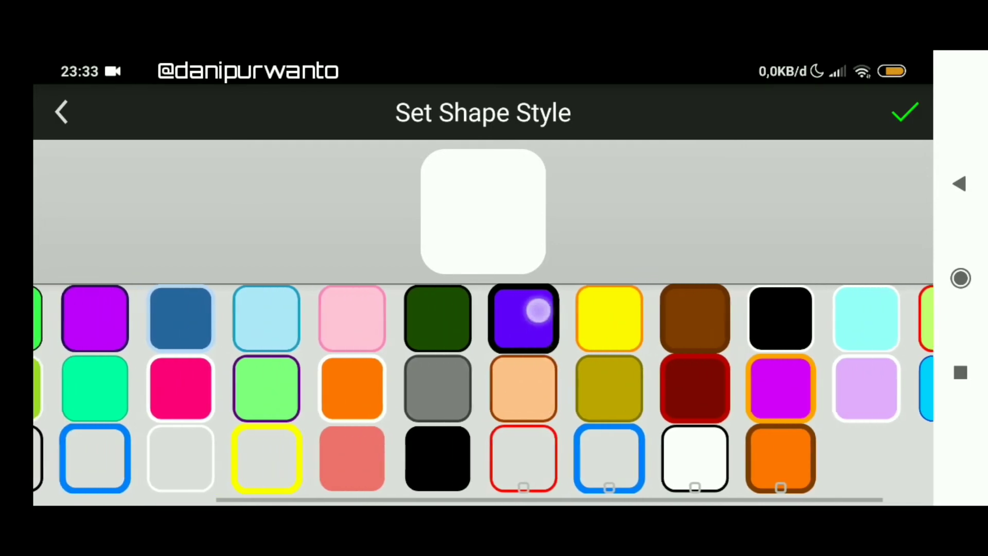
{"action": "left_click", "coordinate": [521, 448]}
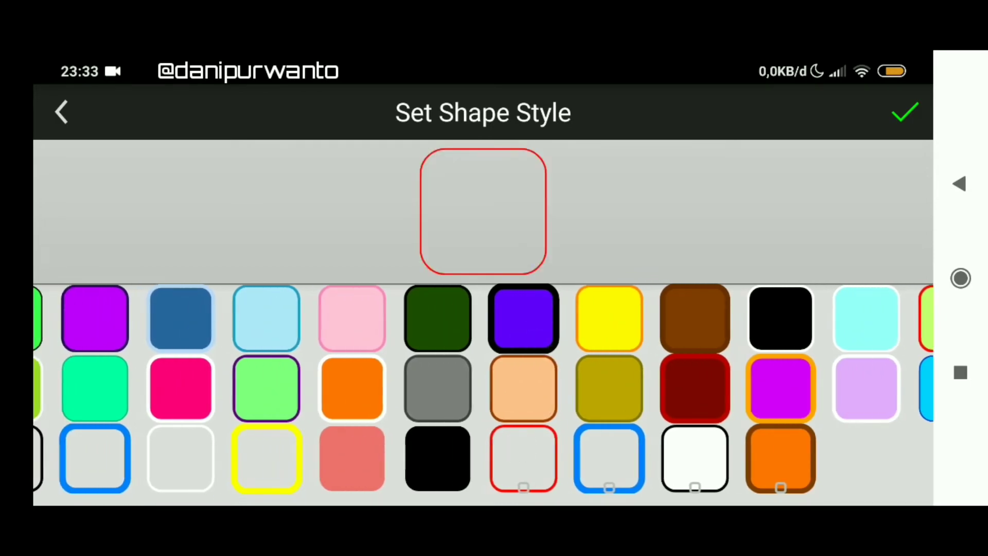
Step: Change the rounded outline to white and place it on the image
{"action": "left_click", "coordinate": [542, 221]}
{"action": "left_click", "coordinate": [723, 320]}
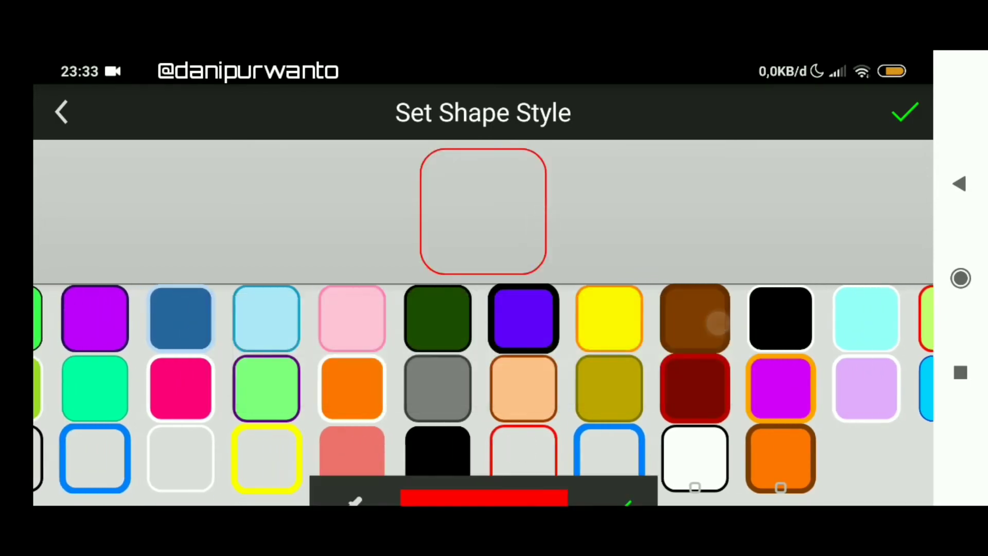
{"action": "left_click_drag", "start_coordinate": [639, 374], "coordinate": [328, 376]}
{"action": "left_click", "coordinate": [626, 259]}
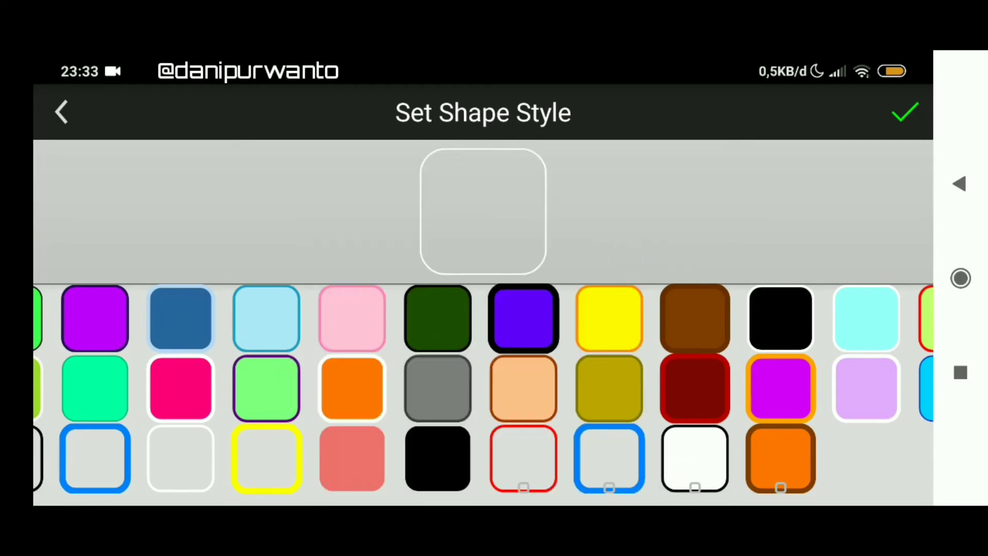
{"action": "left_click", "coordinate": [904, 112]}
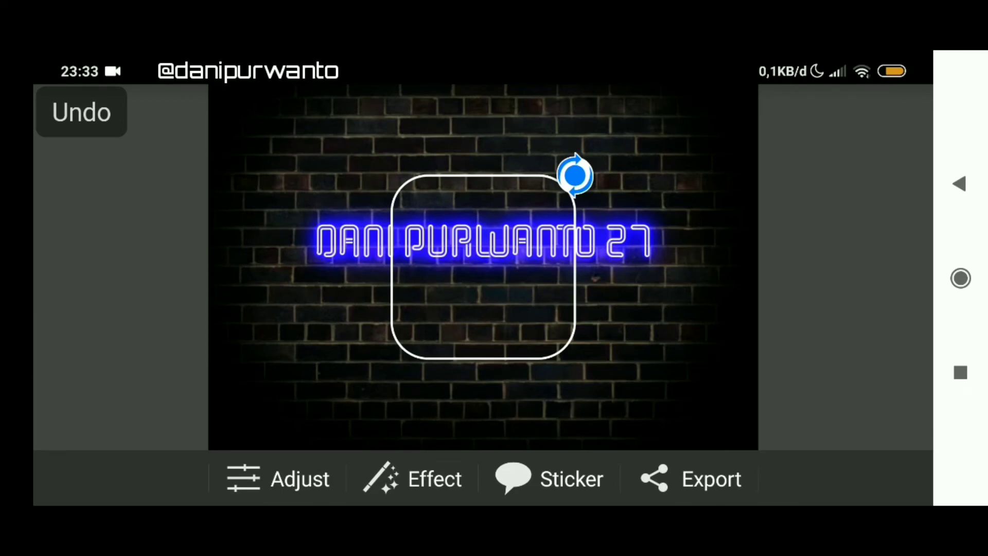
Step: Resize and centre the rounded frame around the neon text, undoing an accidental text move
{"action": "mouse_move", "coordinate": [575, 175]}
{"action": "left_mouse_down"}
{"action": "mouse_move", "coordinate": [647, 154]}
{"action": "mouse_move", "coordinate": [732, 157]}
{"action": "left_mouse_up"}
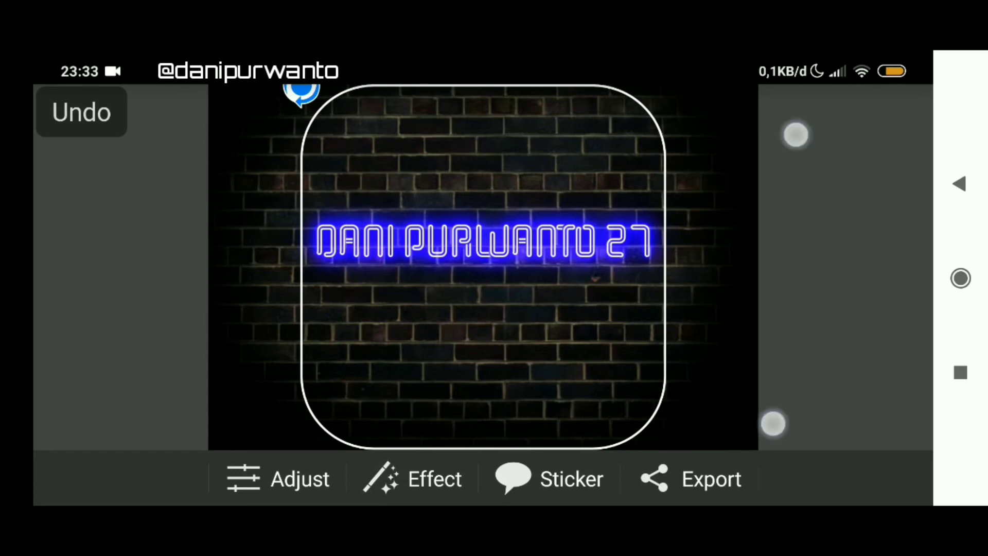
{"action": "scroll", "coordinate": [782, 278], "scroll_direction": "down", "scroll_amount": 3}
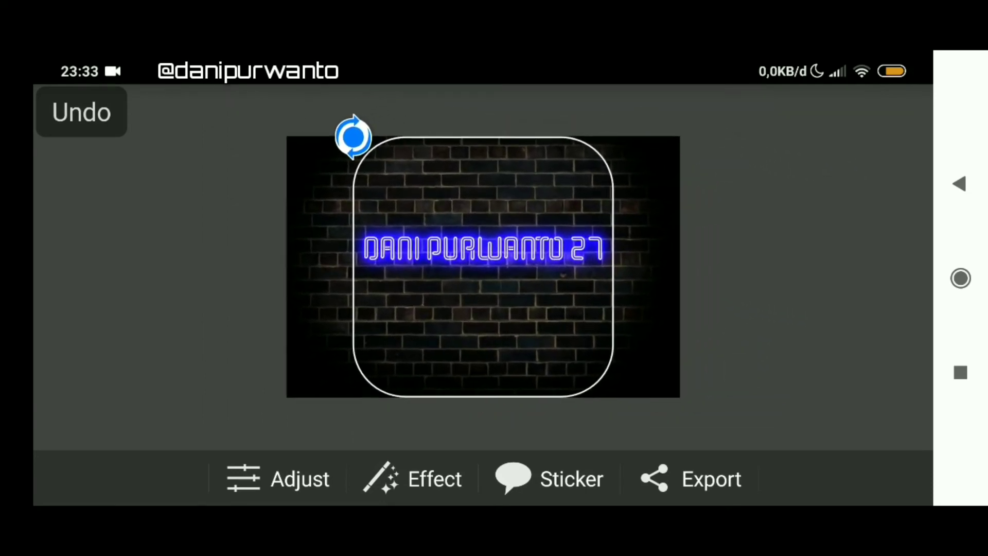
{"action": "left_click_drag", "start_coordinate": [353, 137], "coordinate": [343, 206]}
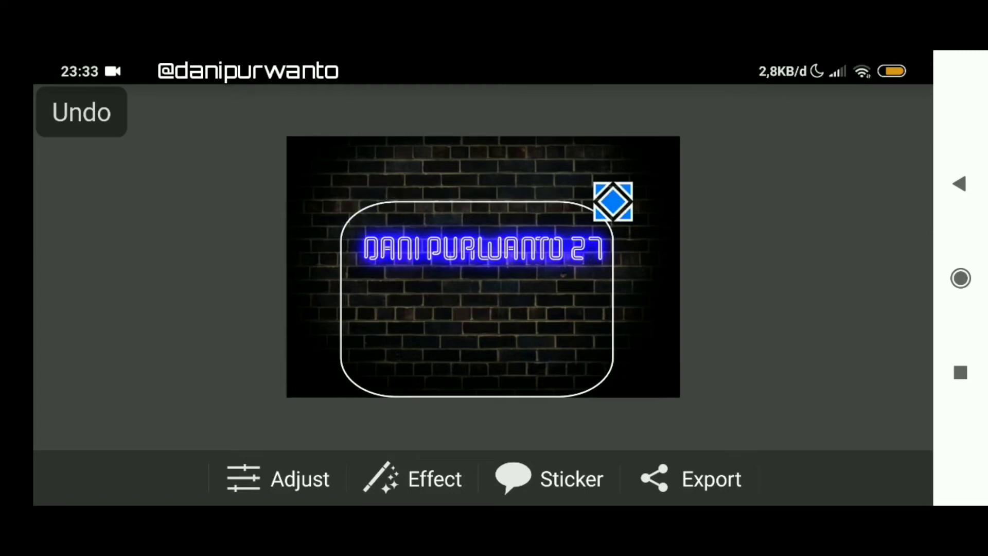
{"action": "left_click_drag", "start_coordinate": [613, 288], "coordinate": [628, 268]}
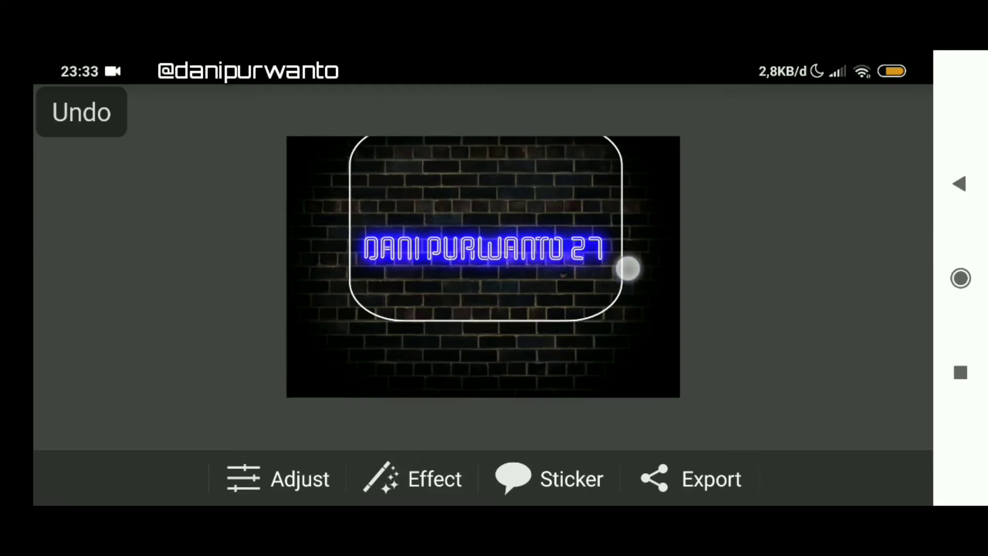
{"action": "left_click_drag", "start_coordinate": [349, 320], "coordinate": [349, 226]}
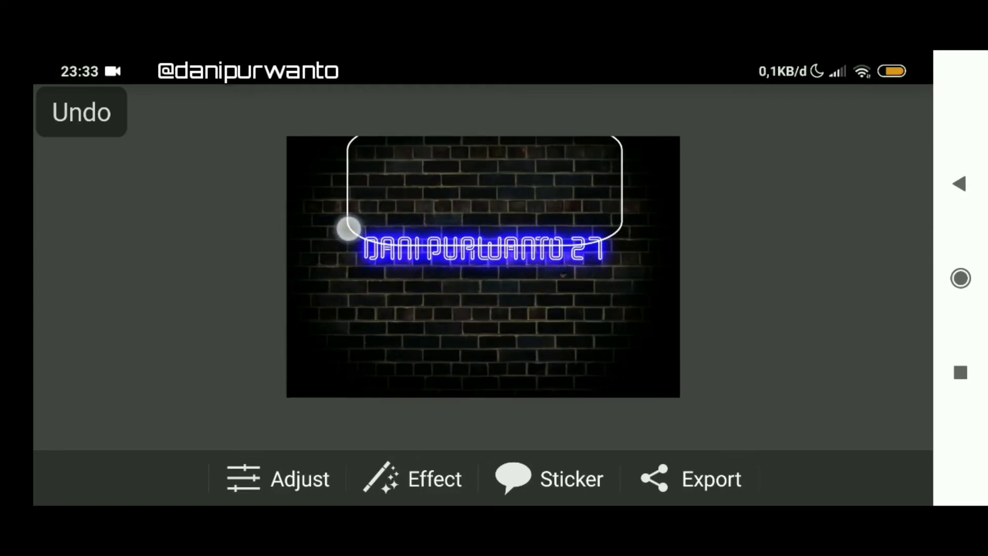
{"action": "left_click_drag", "start_coordinate": [624, 243], "coordinate": [629, 268]}
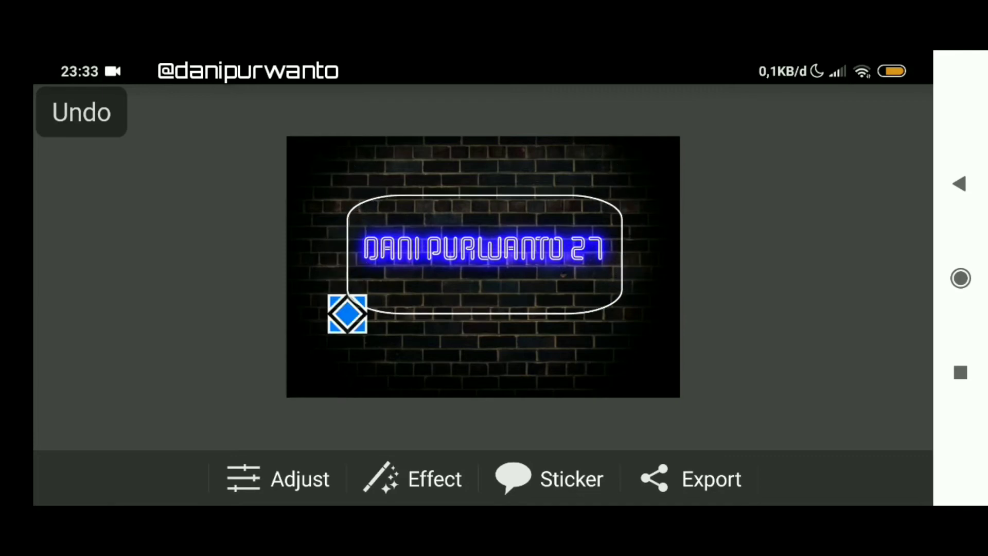
{"action": "left_click_drag", "start_coordinate": [346, 313], "coordinate": [349, 294]}
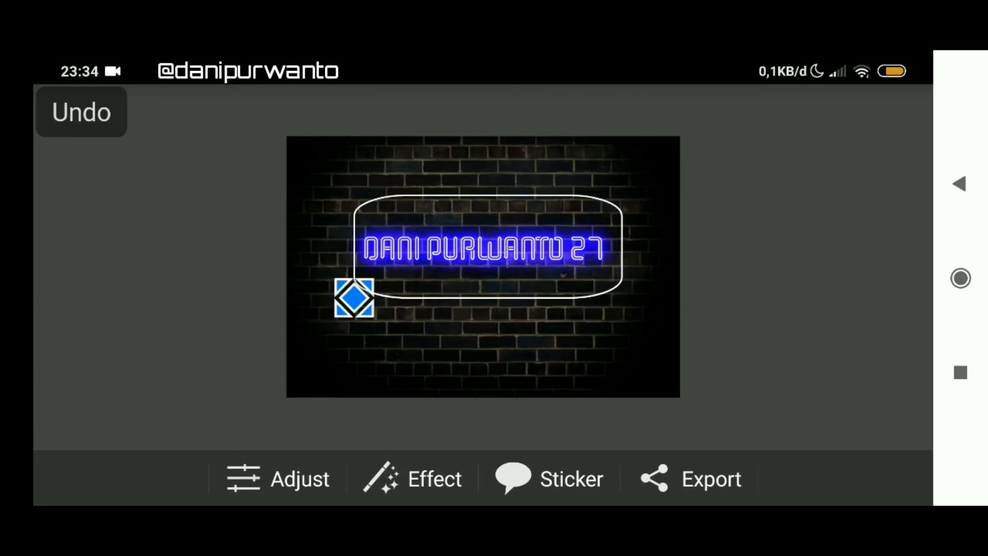
{"action": "left_click_drag", "start_coordinate": [621, 293], "coordinate": [612, 289]}
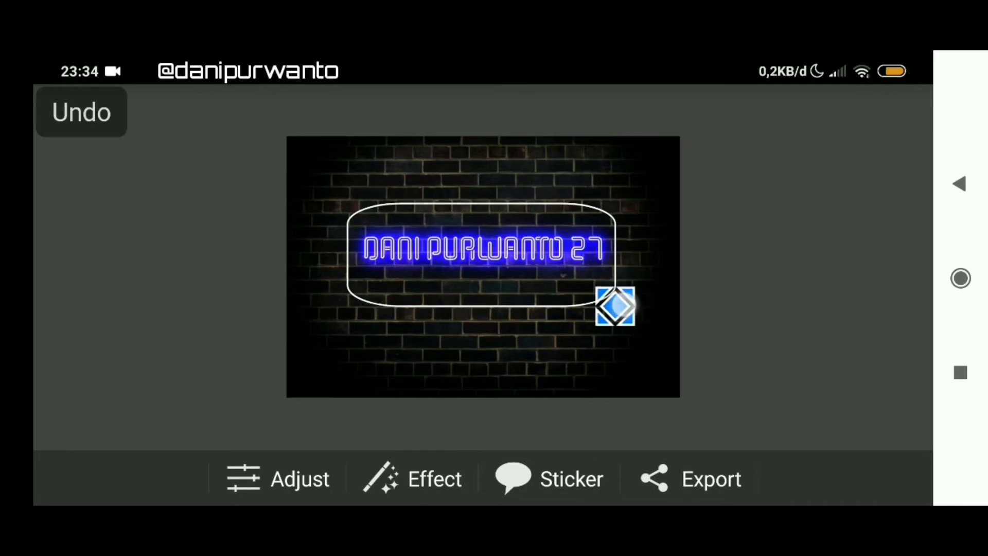
{"action": "left_click_drag", "start_coordinate": [615, 306], "coordinate": [624, 276]}
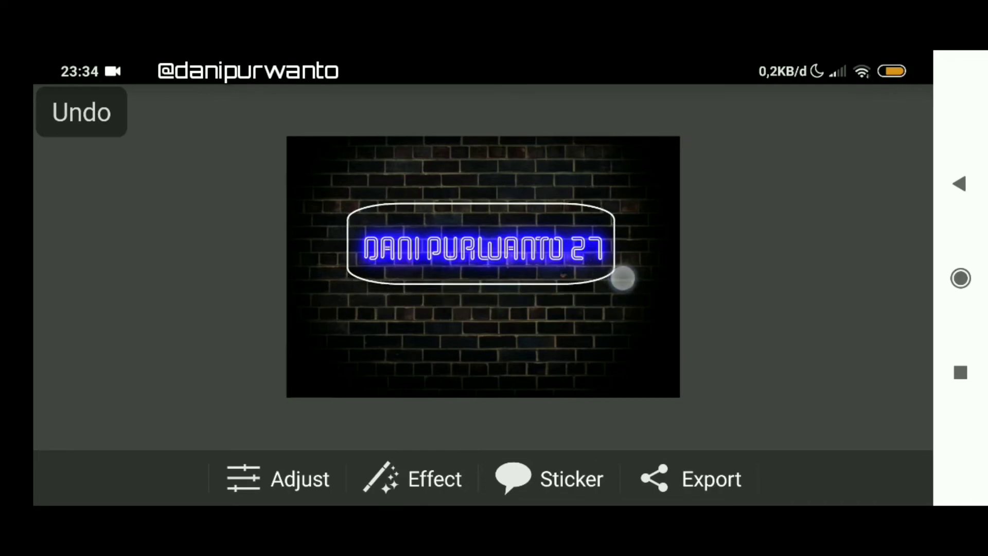
{"action": "left_click_drag", "start_coordinate": [557, 243], "coordinate": [565, 250]}
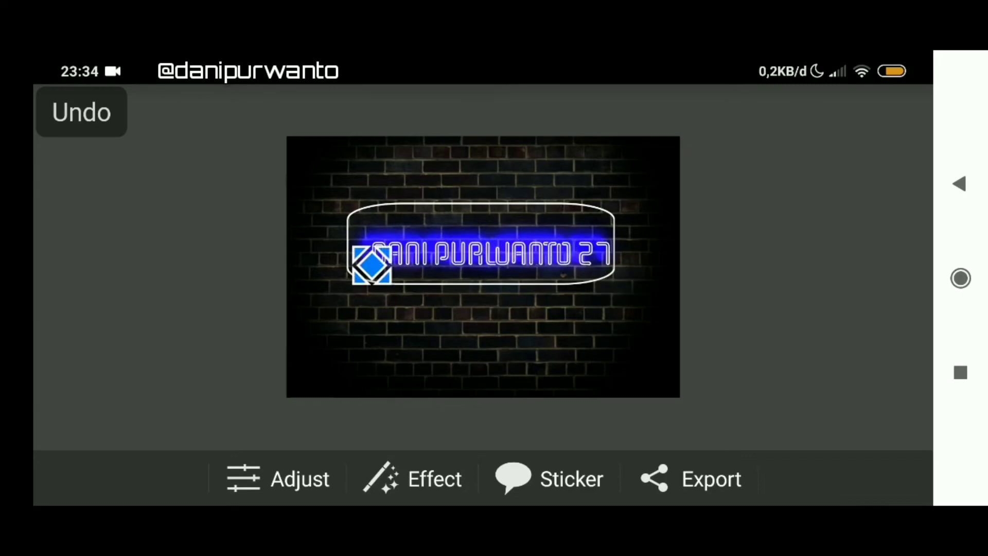
{"action": "left_click", "coordinate": [82, 111]}
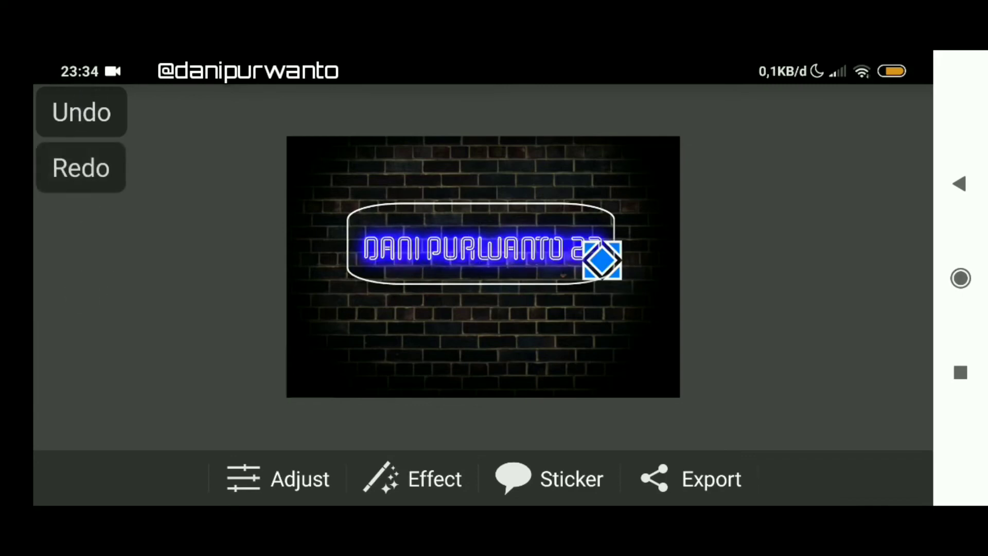
{"action": "left_click_drag", "start_coordinate": [609, 201], "coordinate": [615, 204]}
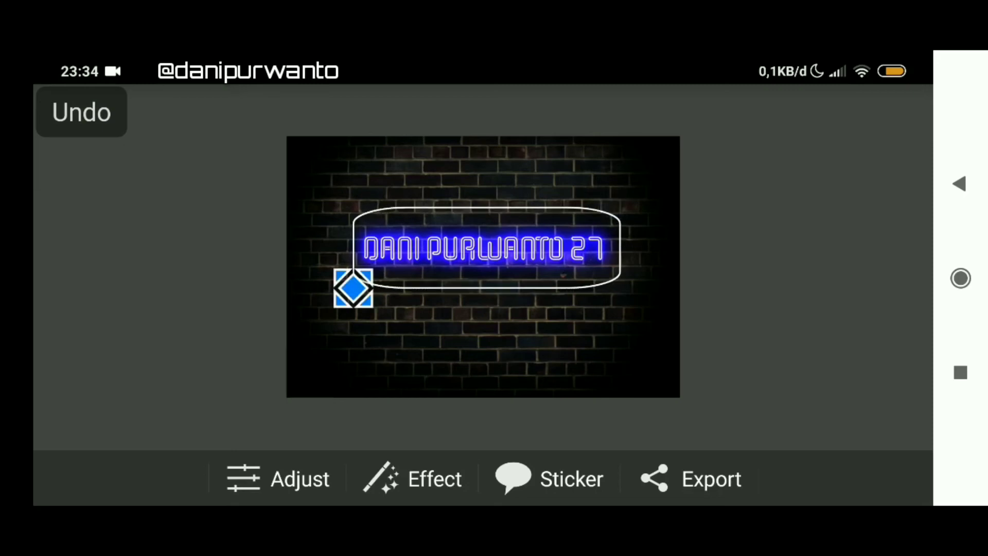
Step: Add a dark red glow to the frame and lower its strength to 8%
{"action": "left_click", "coordinate": [608, 275]}
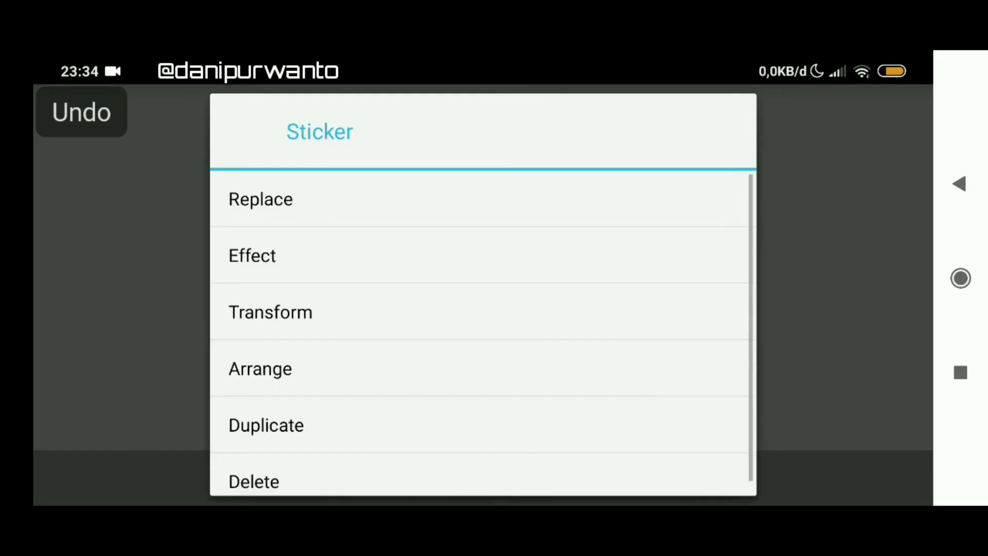
{"action": "left_click", "coordinate": [560, 245]}
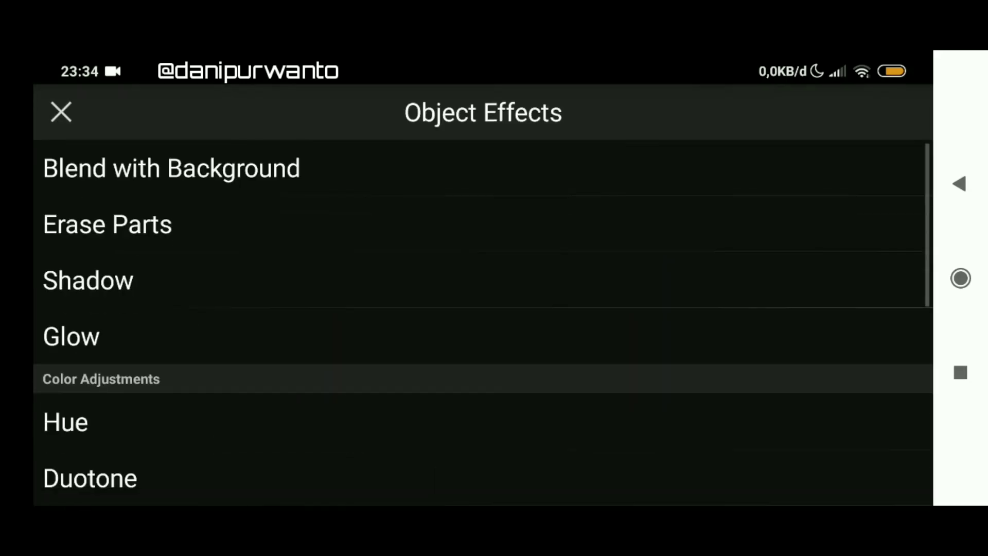
{"action": "left_click", "coordinate": [313, 346]}
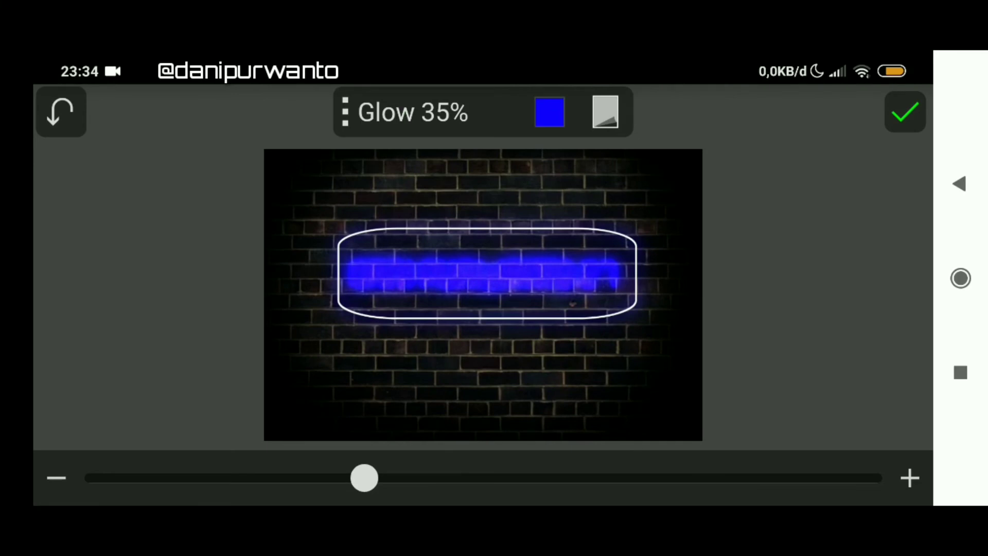
{"action": "left_click", "coordinate": [550, 111]}
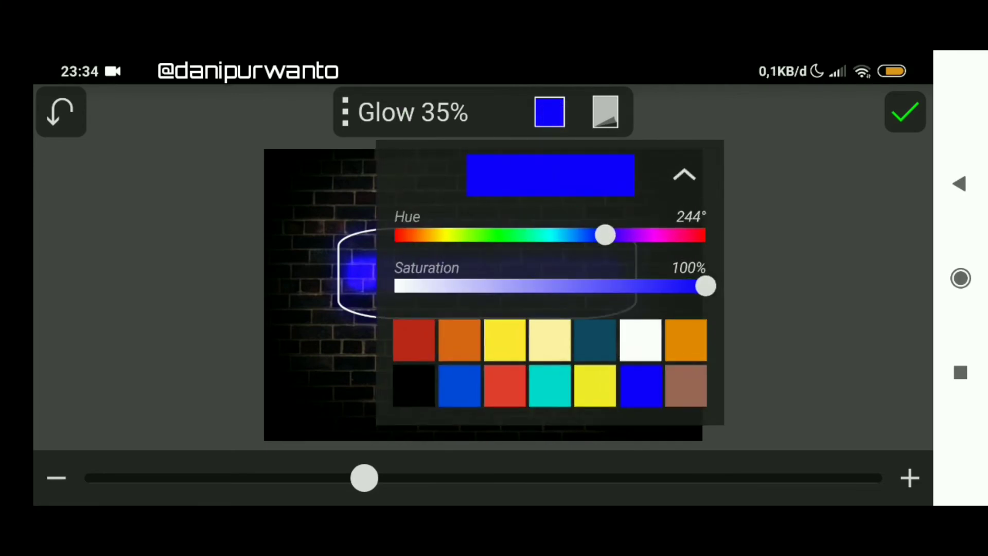
{"action": "left_click", "coordinate": [413, 339]}
{"action": "left_click", "coordinate": [505, 385]}
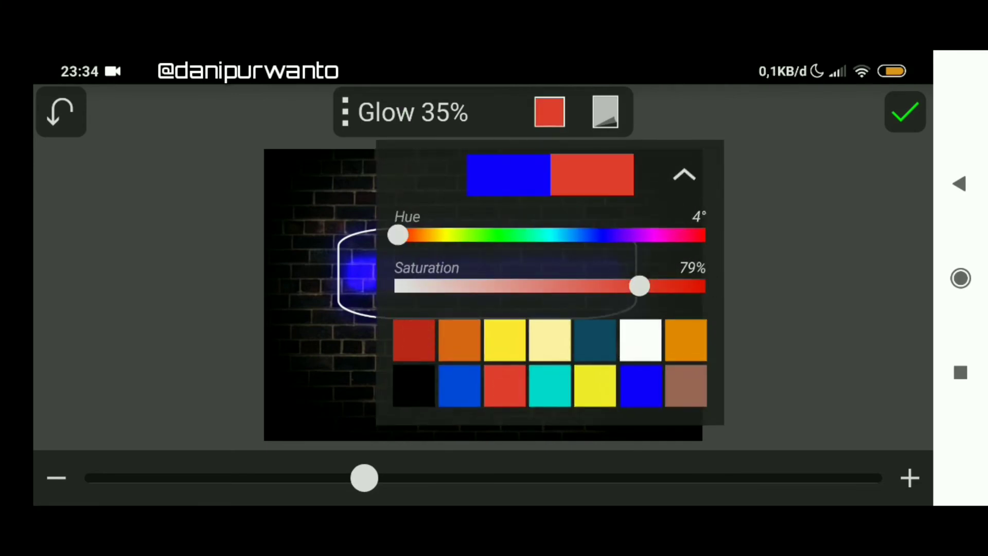
{"action": "left_click", "coordinate": [413, 339]}
{"action": "left_click", "coordinate": [684, 175]}
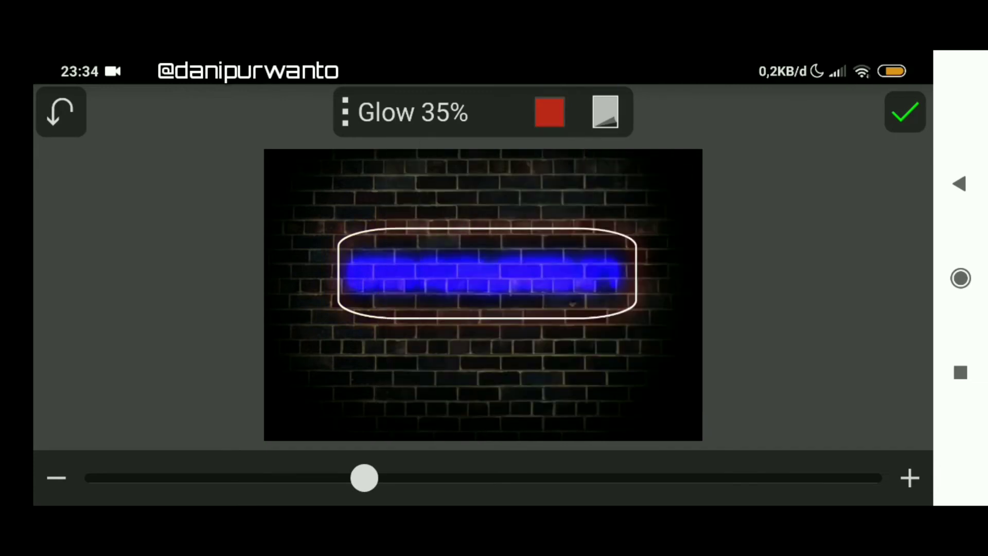
{"action": "left_click_drag", "start_coordinate": [364, 478], "coordinate": [146, 478]}
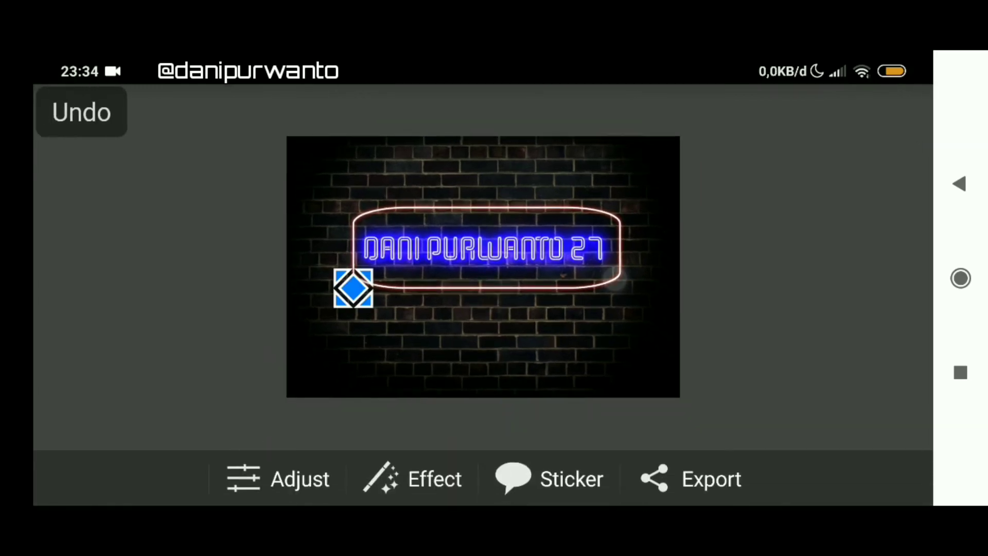
Step: Raise the frame's red glow to 100% and apply it
{"action": "left_click", "coordinate": [615, 280]}
{"action": "left_click", "coordinate": [555, 250]}
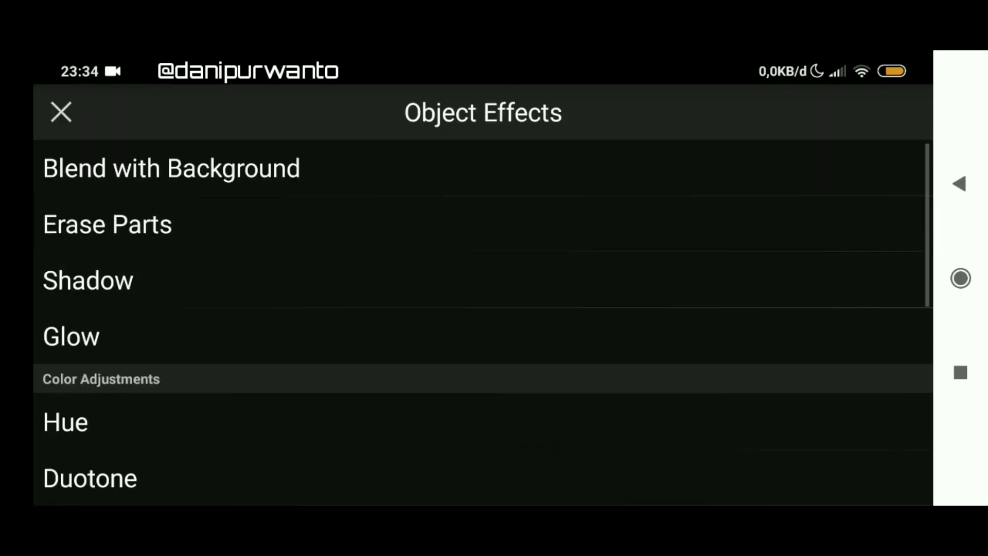
{"action": "left_click", "coordinate": [536, 328]}
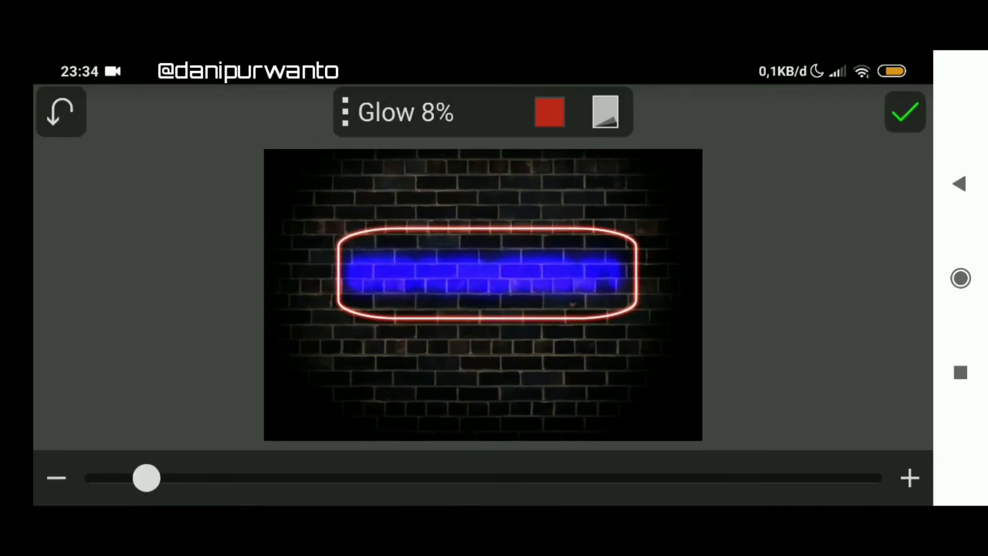
{"action": "left_click_drag", "start_coordinate": [146, 478], "coordinate": [956, 491]}
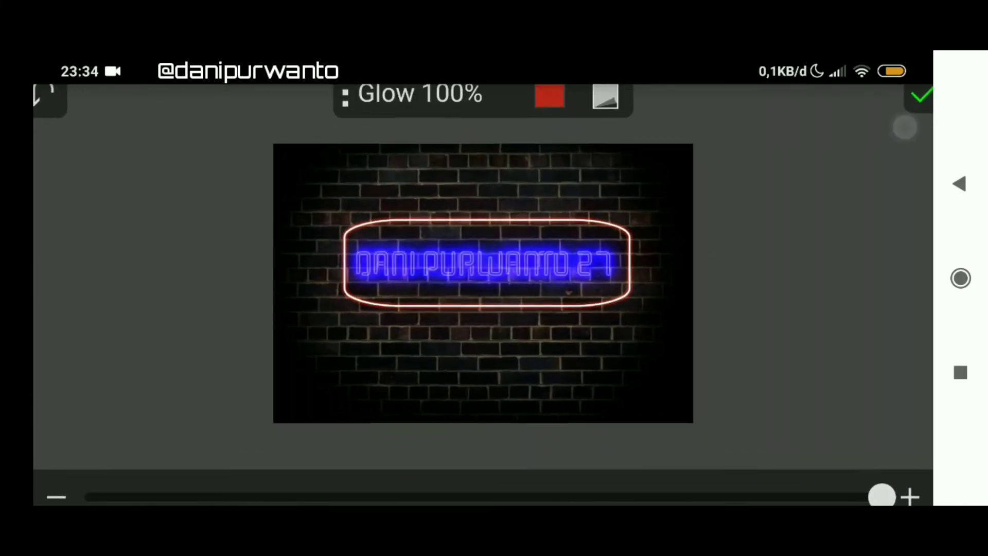
{"action": "left_click", "coordinate": [905, 127]}
Step: Reduce the frame's red glow to 35% and apply it
{"action": "left_click", "coordinate": [617, 278]}
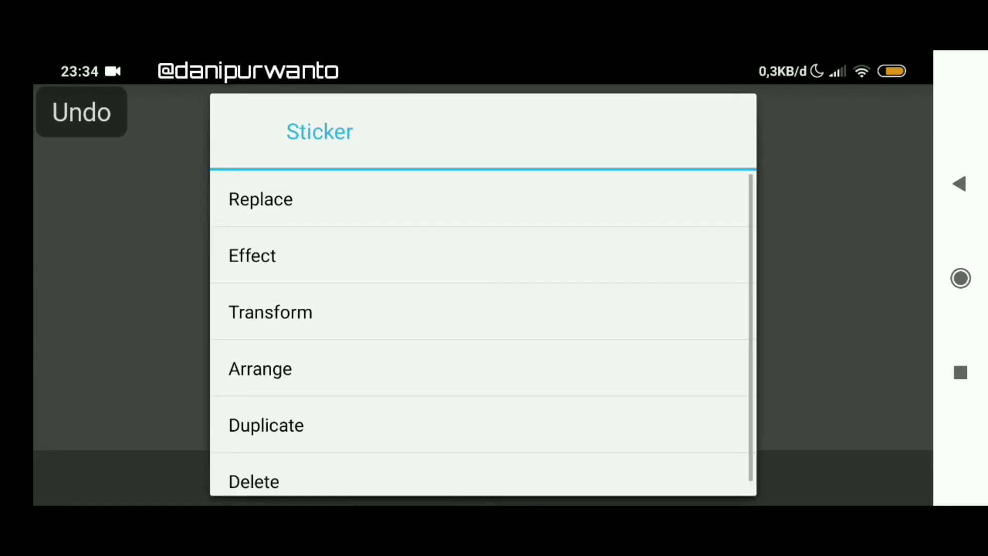
{"action": "left_click", "coordinate": [549, 258]}
{"action": "left_click", "coordinate": [293, 337]}
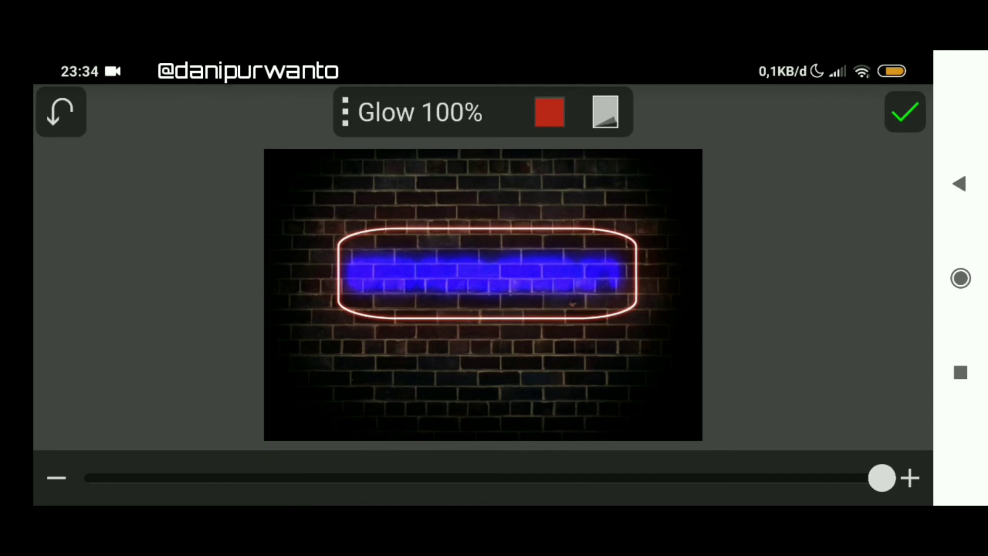
{"action": "left_click_drag", "start_coordinate": [870, 463], "coordinate": [366, 441]}
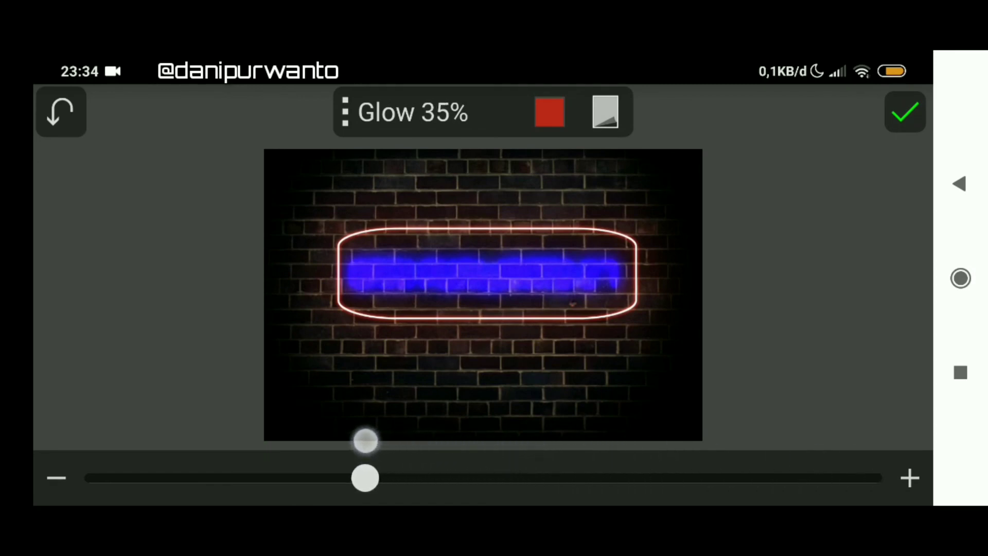
{"action": "left_click", "coordinate": [905, 112]}
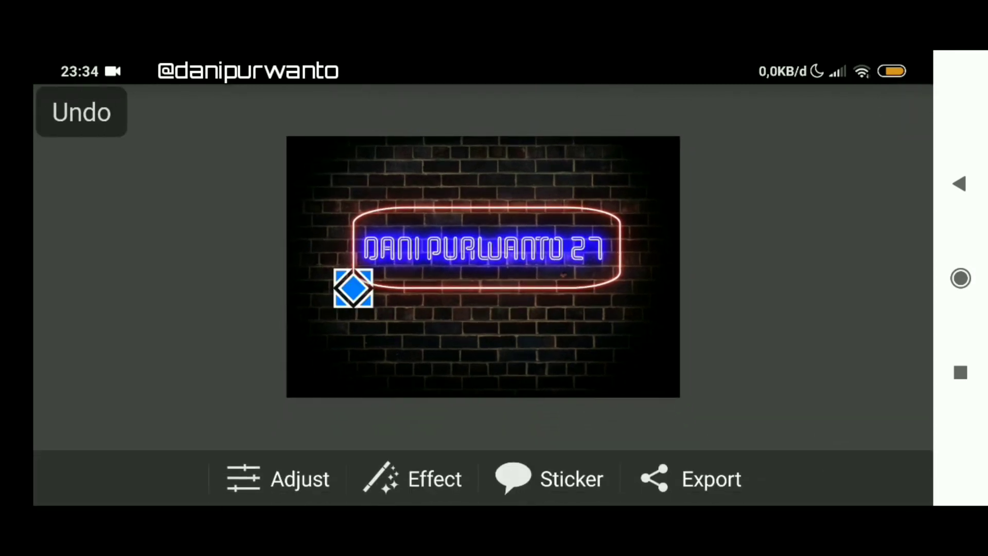
Step: Recheck the frame's glow settings unchanged, then deselect the frame to preview
{"action": "left_click", "coordinate": [596, 282]}
{"action": "left_click", "coordinate": [436, 269]}
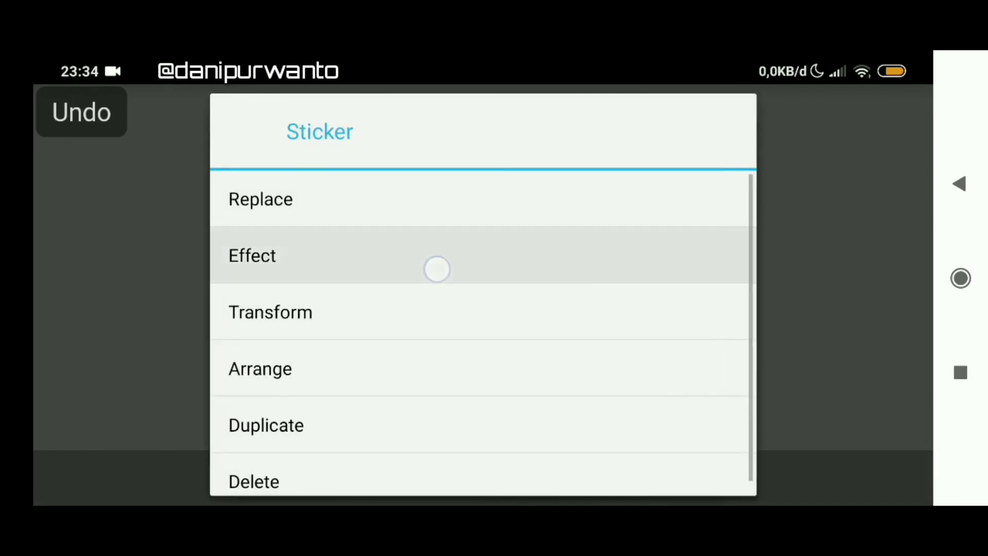
{"action": "left_click", "coordinate": [302, 335]}
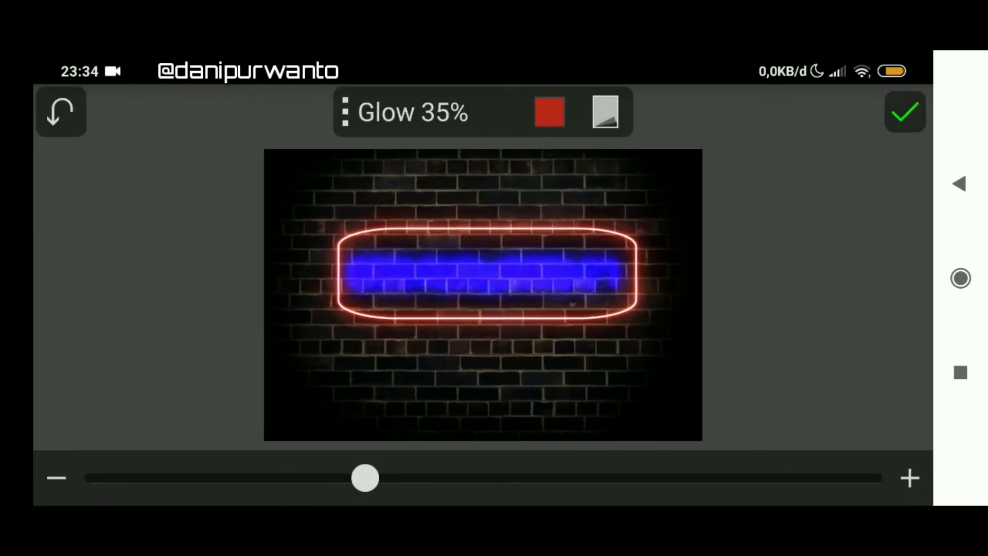
{"action": "left_click", "coordinate": [905, 111]}
{"action": "left_click", "coordinate": [796, 313]}
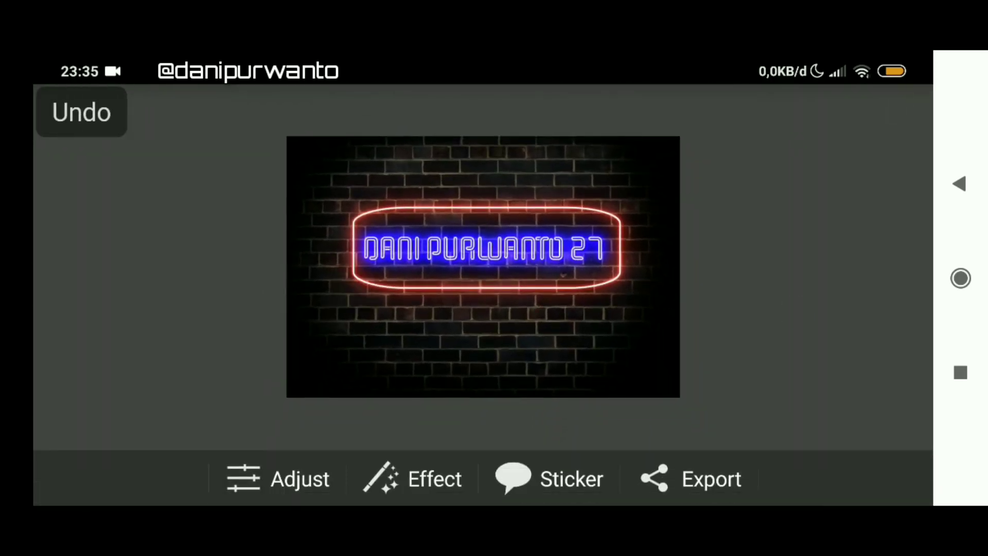
Step: Export the image as background-hitam-png-6-picsay.jpg to the PicSayPro album
{"action": "scroll", "coordinate": [509, 273], "scroll_direction": "up", "scroll_amount": 5}
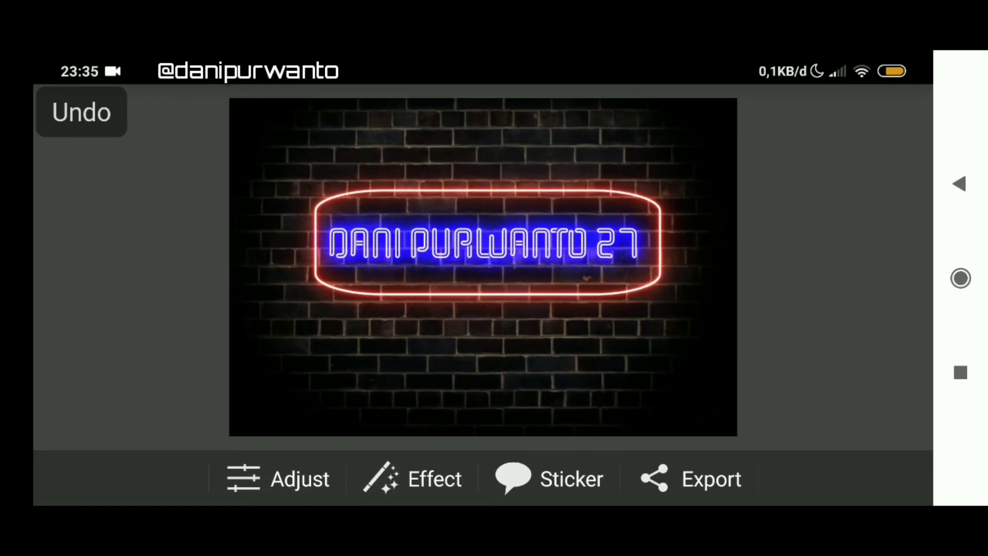
{"action": "left_click", "coordinate": [693, 482]}
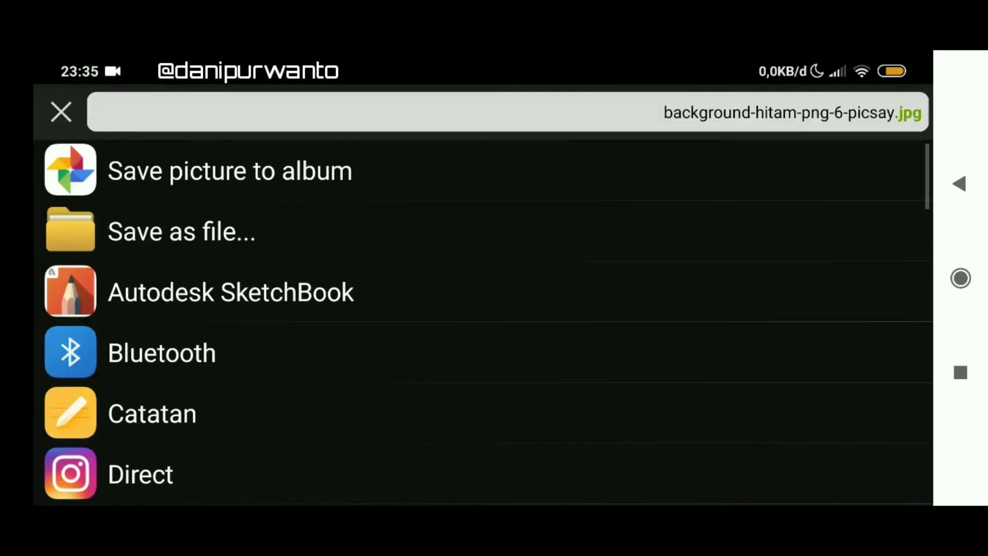
{"action": "left_click", "coordinate": [741, 163]}
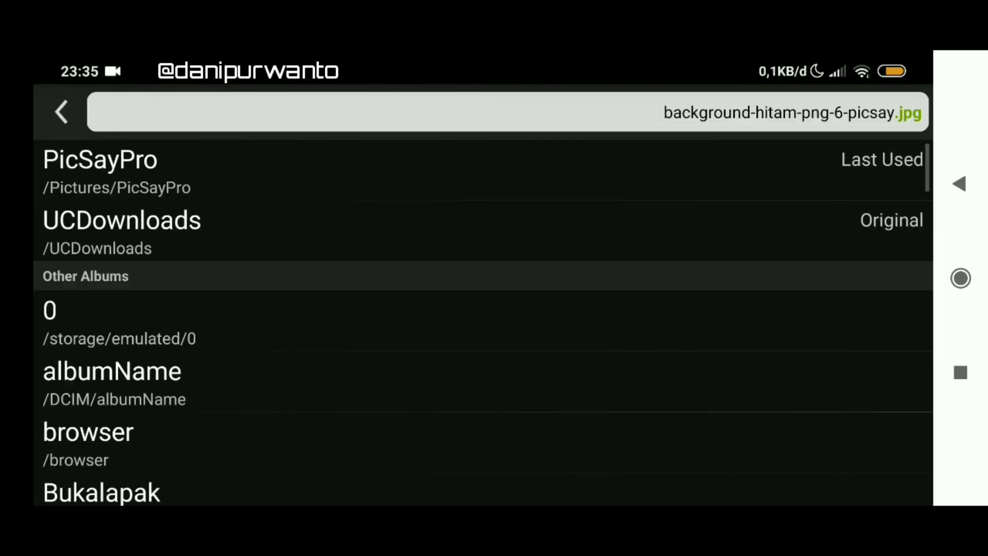
{"action": "left_click", "coordinate": [742, 170]}
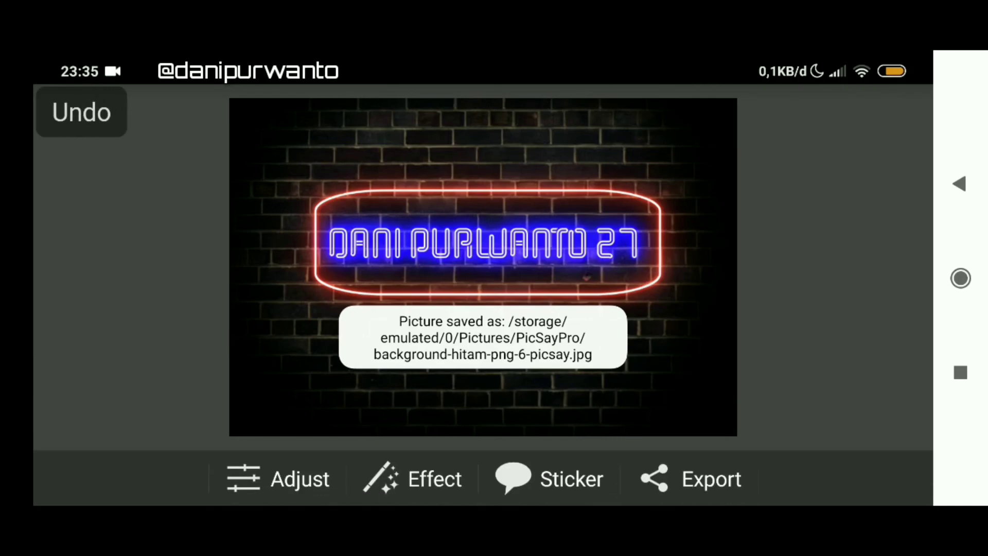